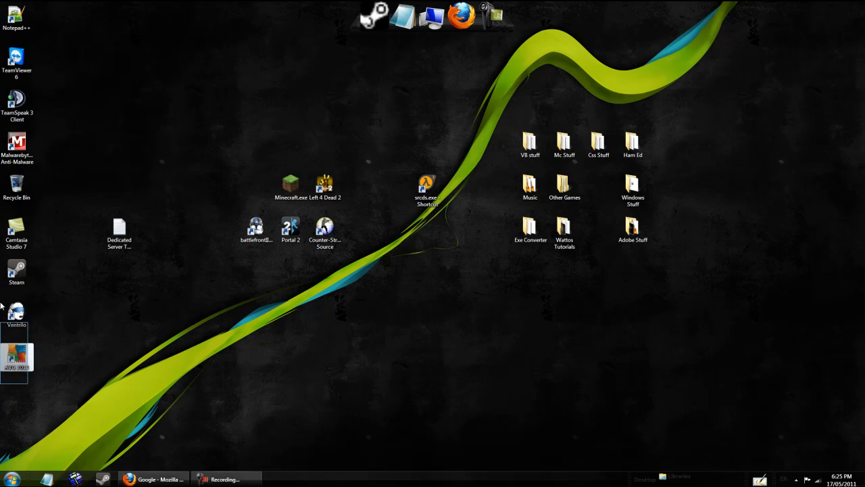
drag(68, 2, 2, 376)
drag(80, 382, 2, 4)
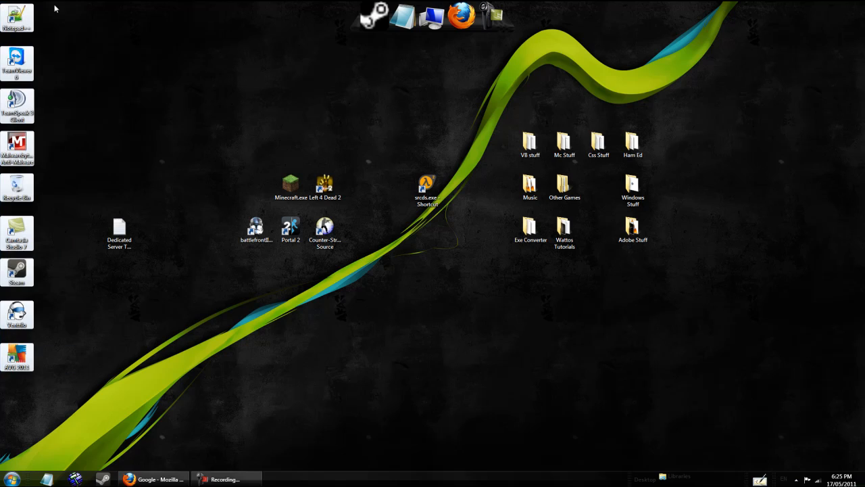
drag(95, 2, 2, 365)
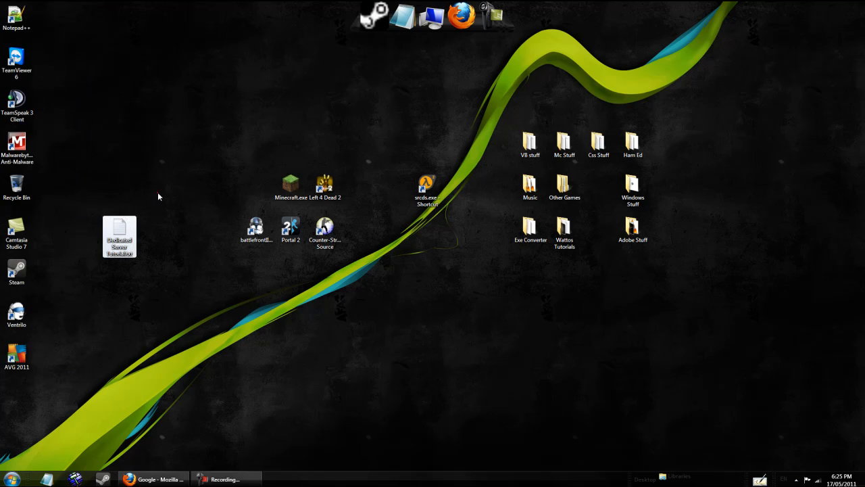
Move the Dedicated Server tutorial text file on the desktop to just below the srcds.exe shortcut.
drag(119, 233, 433, 287)
Switch to Firefox, search Google for "steam" and open the Welcome to Steam result.
click(154, 478)
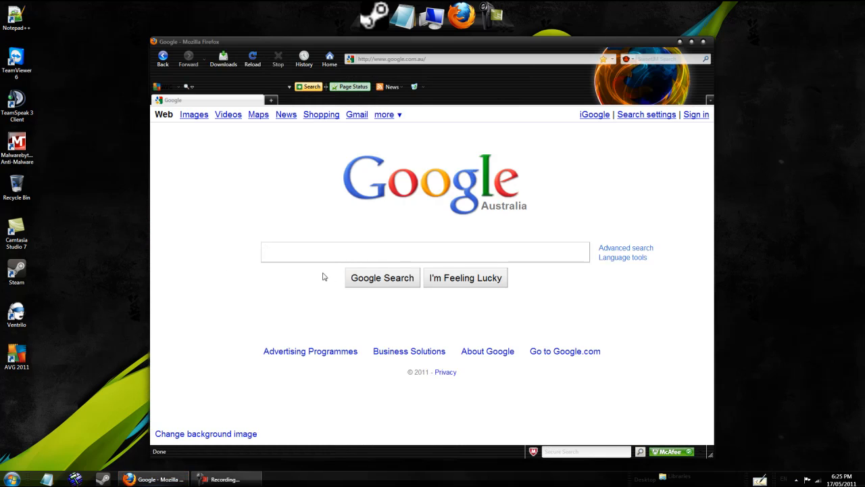
text(steam)
key(Return)
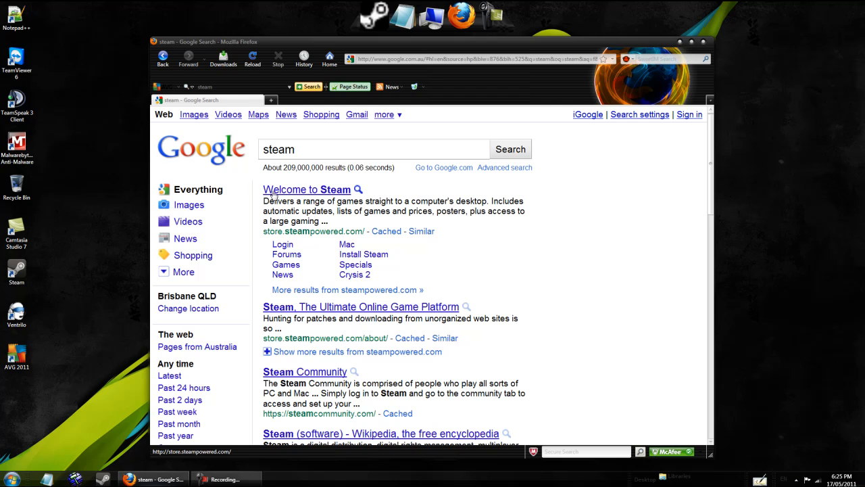
click(291, 197)
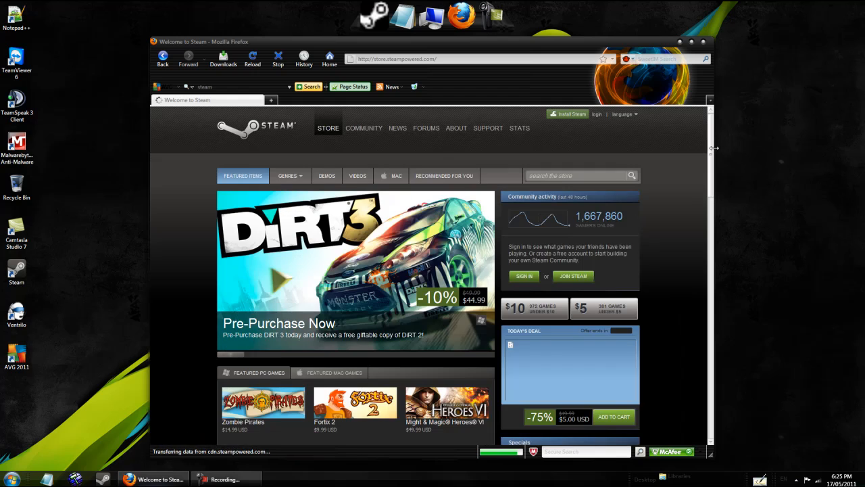
Download the Windows HLDS Update Tool from the tools links in the Steam store's footer, saving hldsupdatetool.exe, and close the browser.
drag(715, 148, 646, 363)
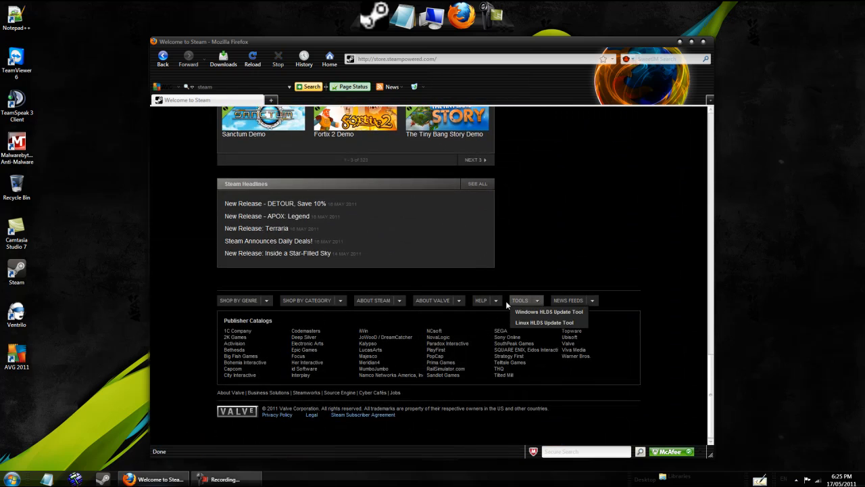
click(522, 313)
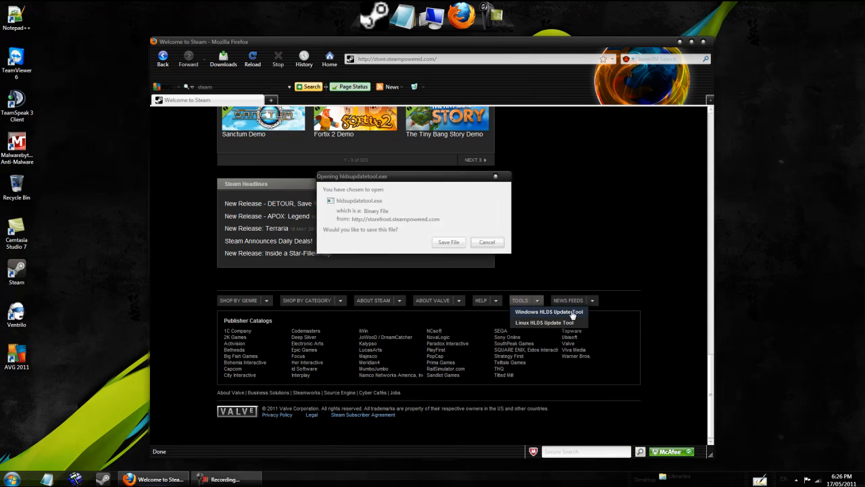
click(448, 242)
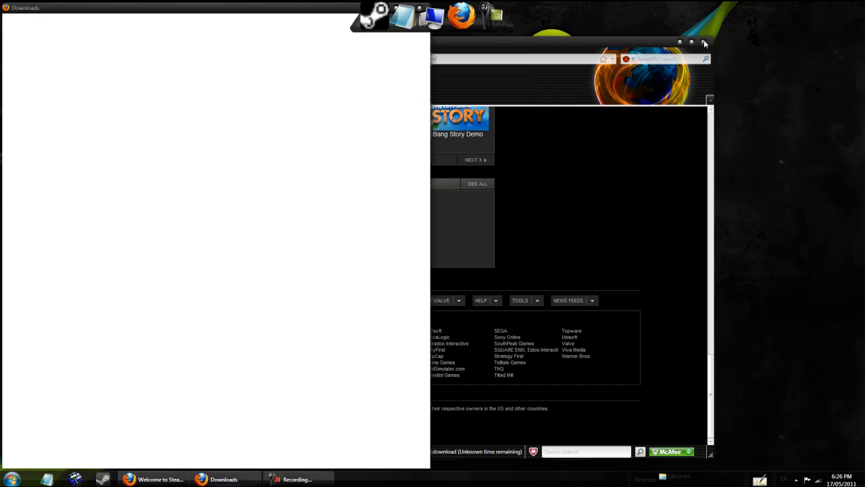
click(705, 43)
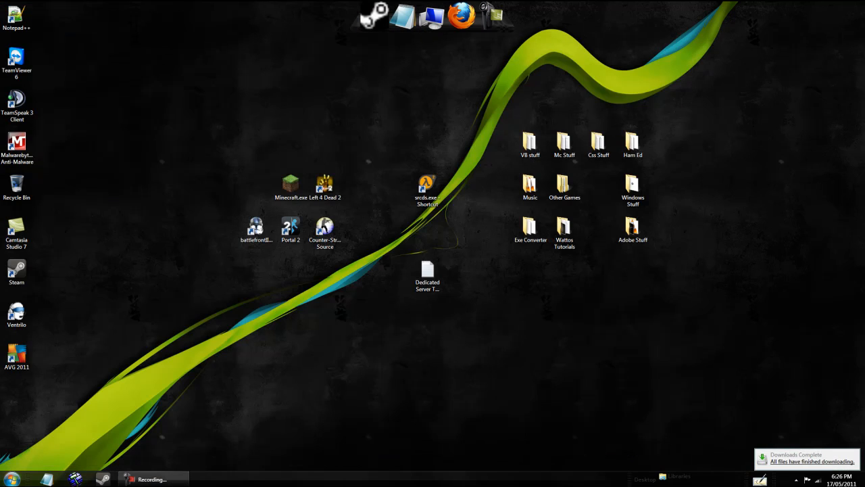
Find the Downloads folder, move hldsupdatetool.exe from it to the desktop and close the folder.
click(12, 479)
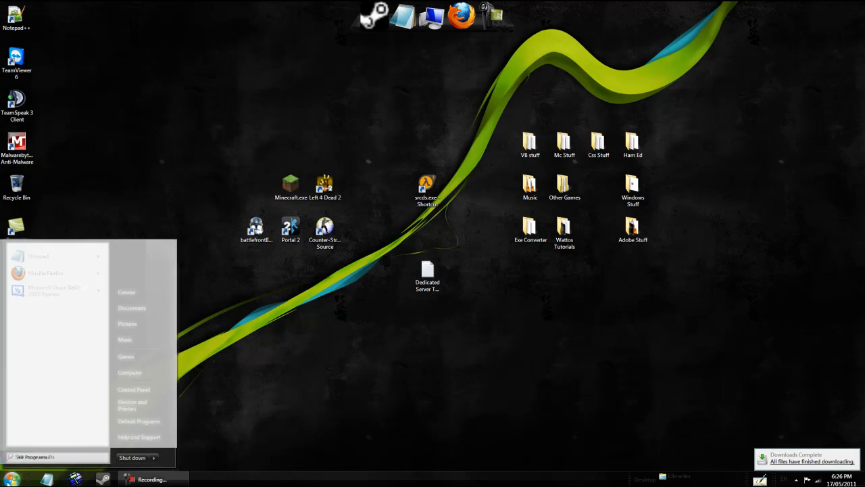
text(download)
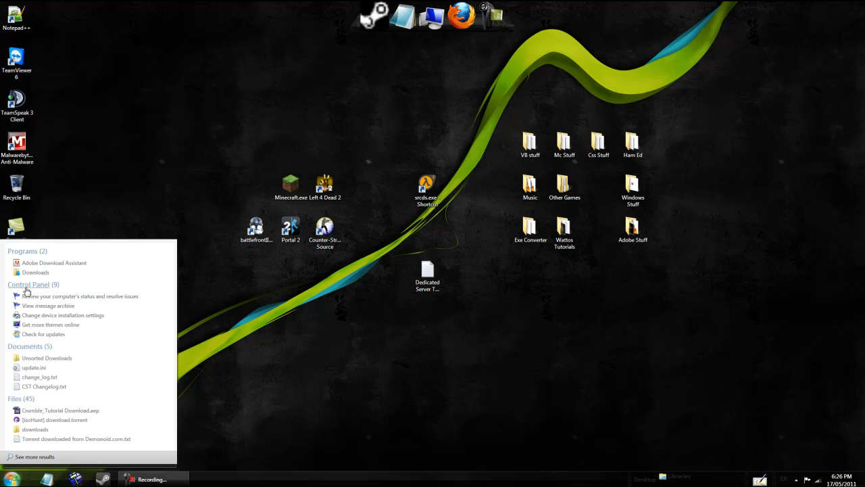
click(31, 272)
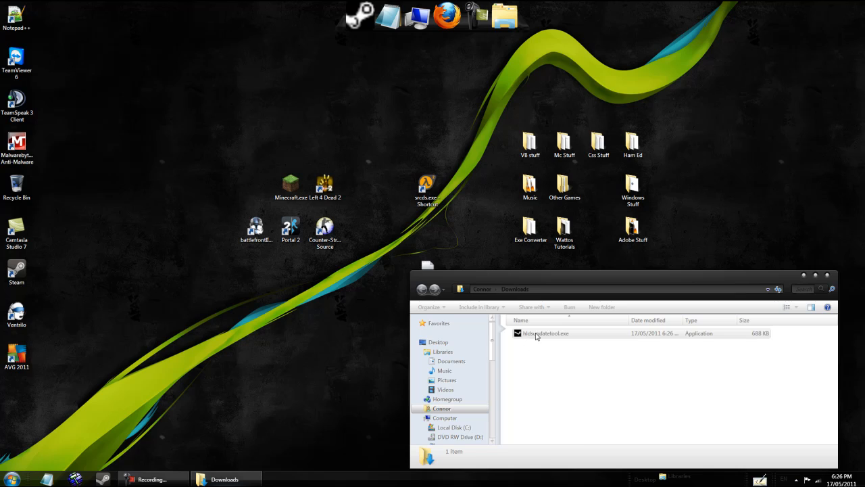
drag(536, 336, 150, 364)
click(829, 277)
Run hldsupdatetool.exe from the desktop and accept the Steam Subscriber Agreement in its setup.
double_click(154, 353)
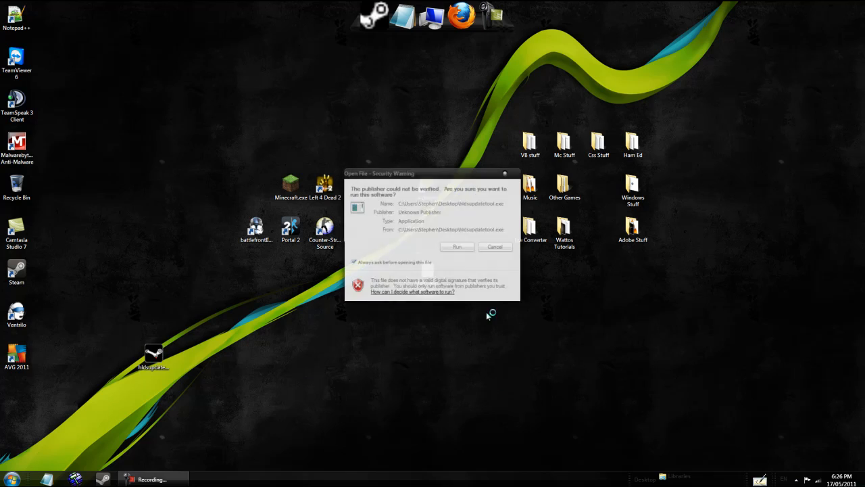
click(455, 246)
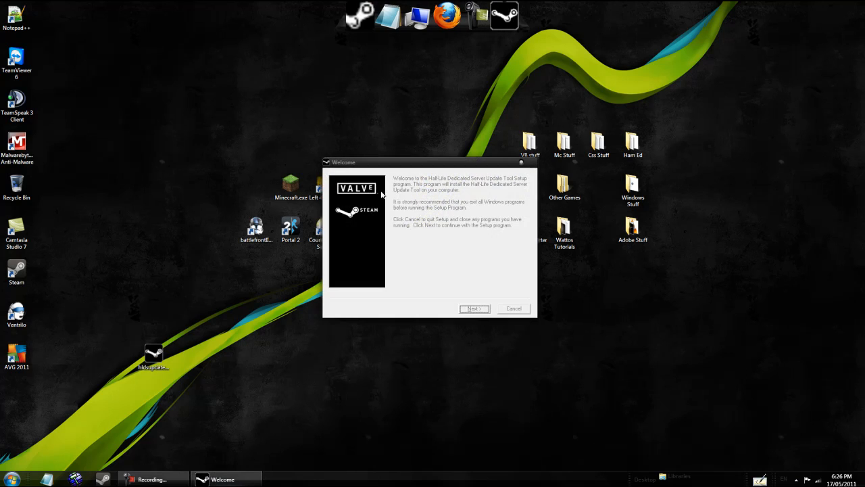
click(473, 308)
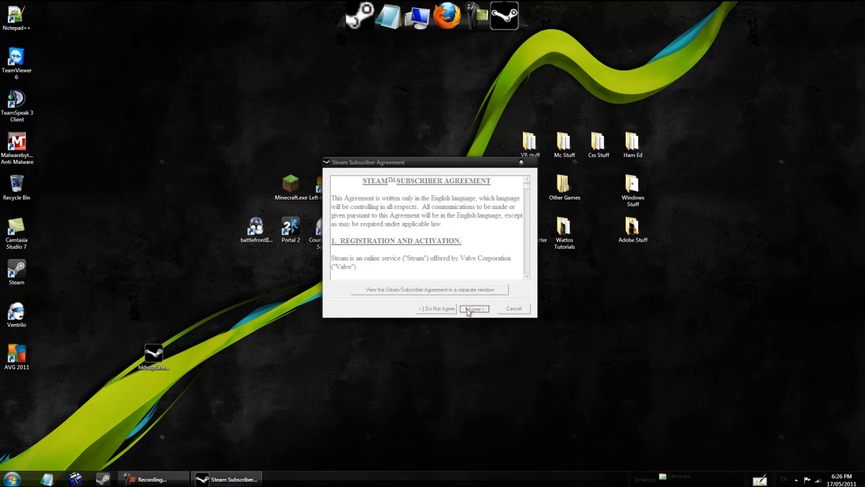
click(465, 308)
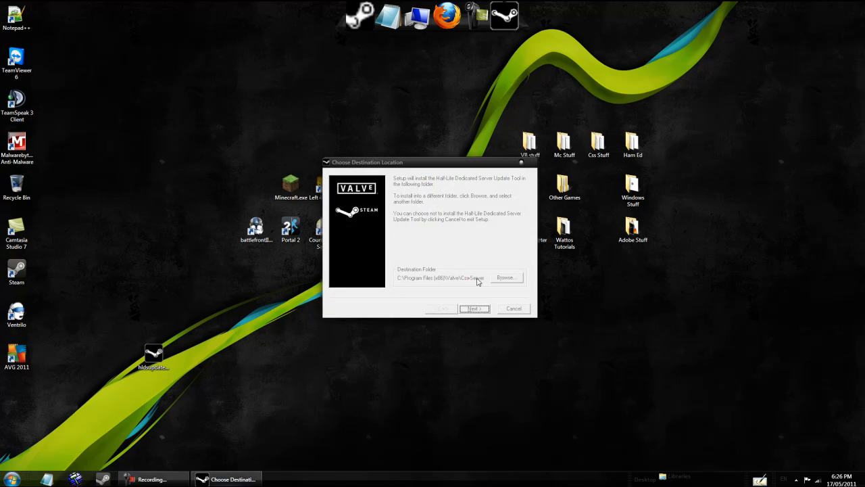
click(505, 277)
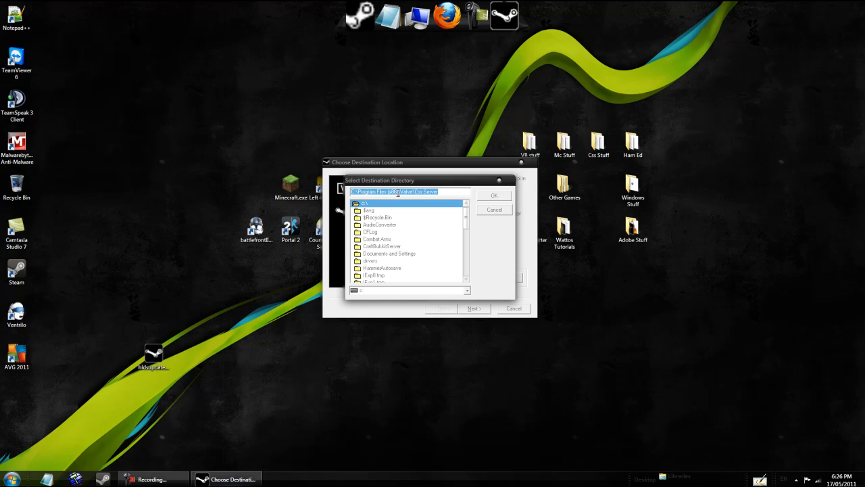
click(399, 192)
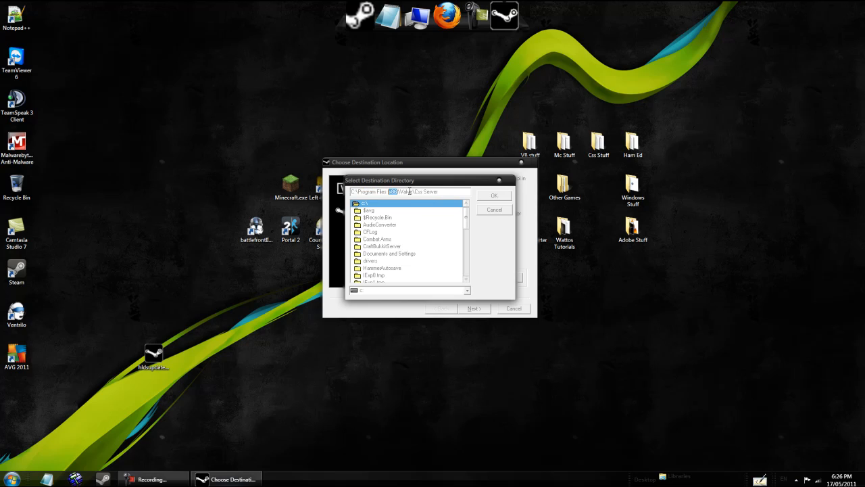
double_click(423, 192)
drag(423, 193, 351, 192)
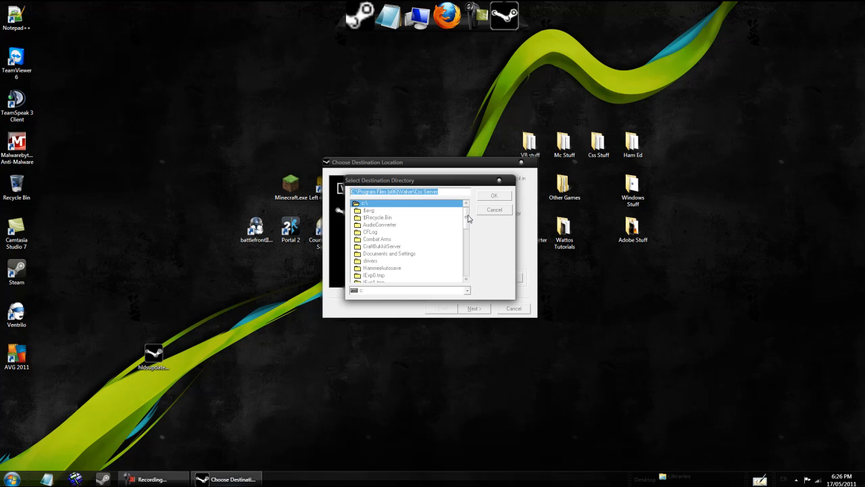
drag(468, 215, 391, 192)
key(BackSpace)
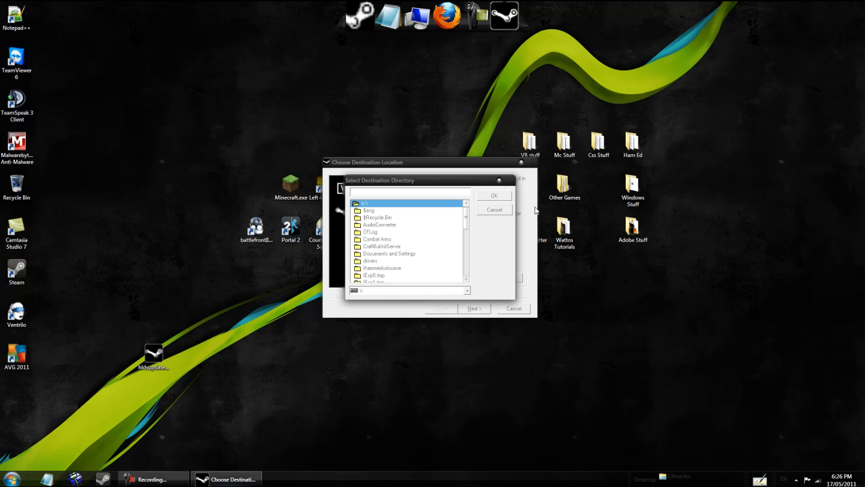
click(494, 211)
Try to confirm C:\Program Files (x86)\Valve\Css Server as the destination directory, declining to install into the existing folder.
click(512, 280)
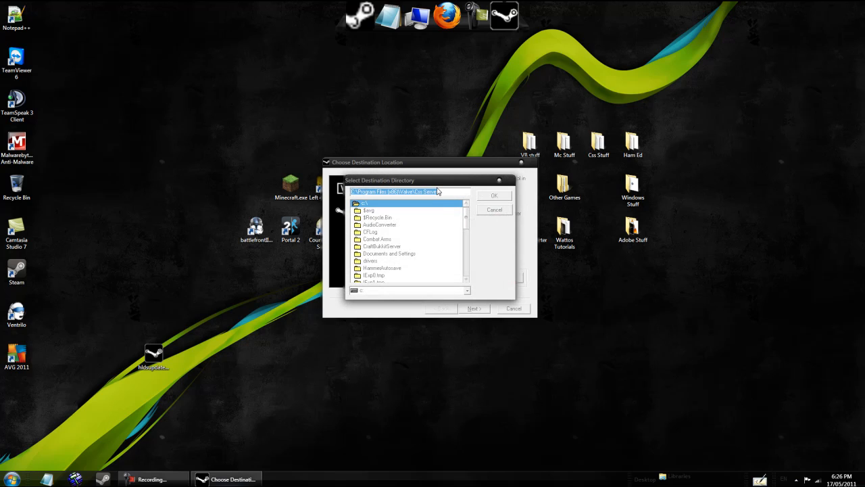
click(446, 192)
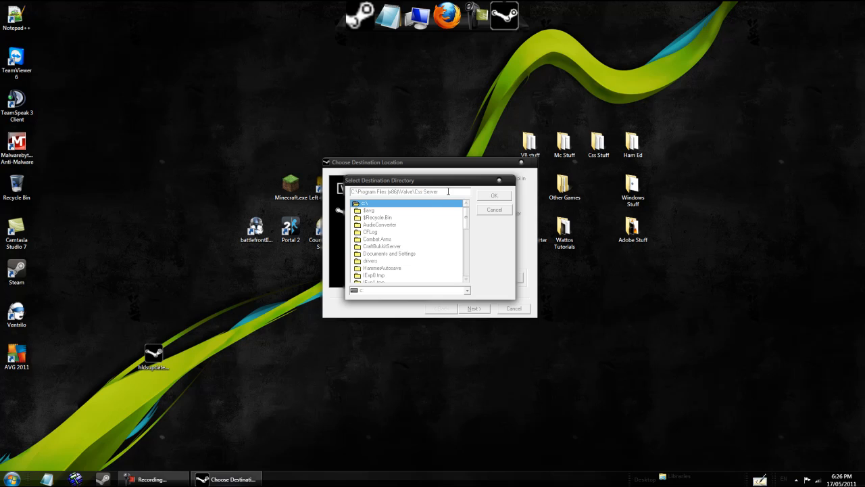
scroll(376, 207, down, 8)
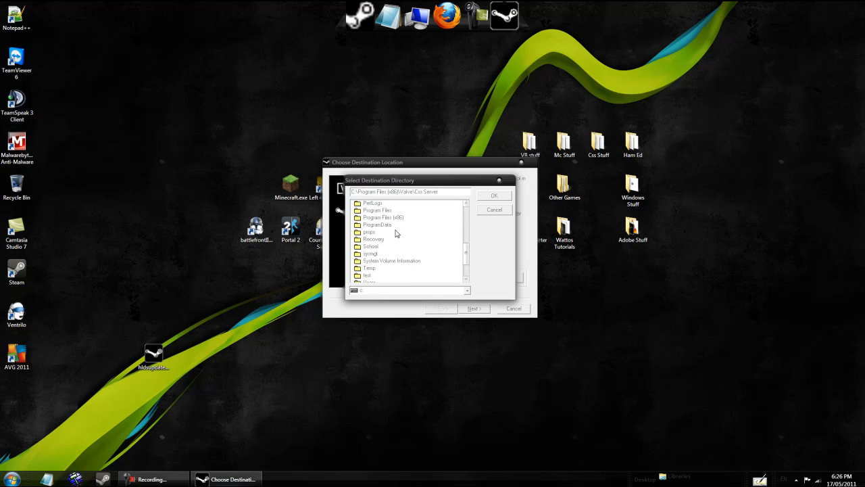
scroll(400, 232, up, 5)
drag(441, 192, 467, 199)
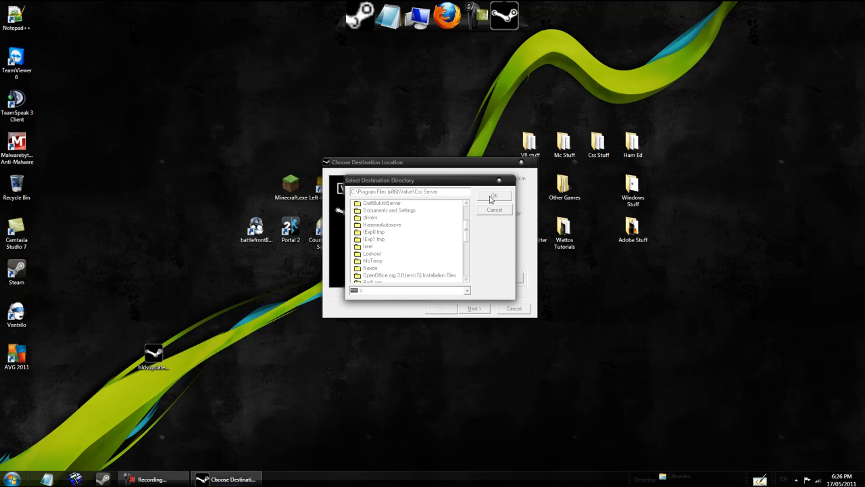
click(493, 196)
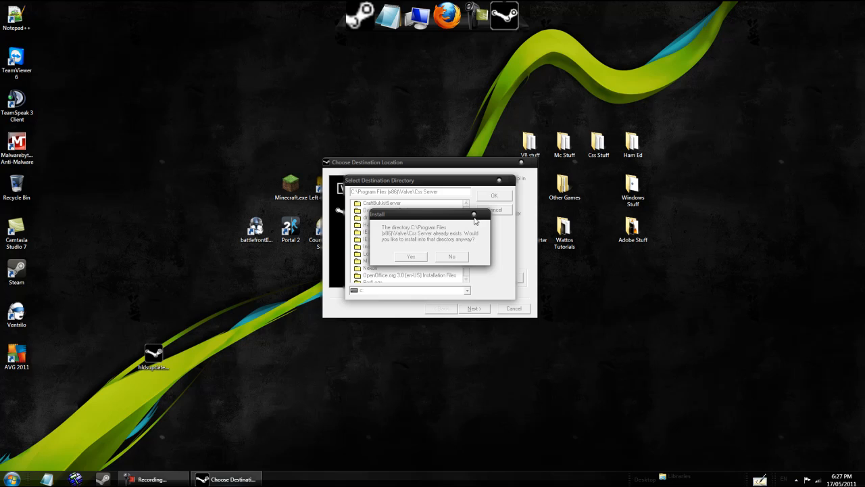
click(475, 215)
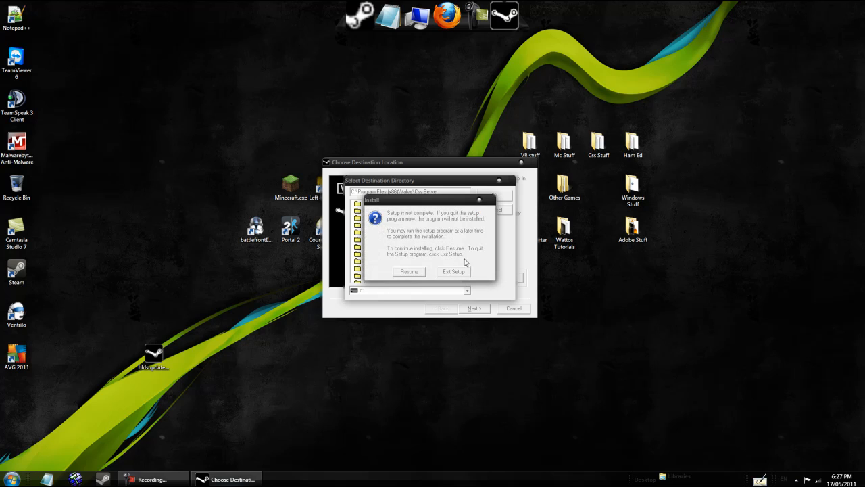
click(480, 200)
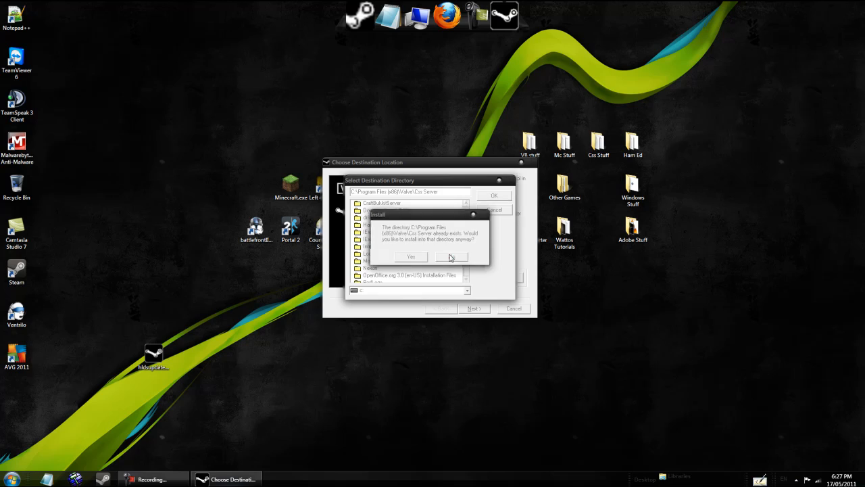
click(451, 258)
Accept C:\Program Files (x86)\Valve\Css Server as the destination directory and start the update tool's installation.
drag(448, 193, 420, 195)
click(449, 194)
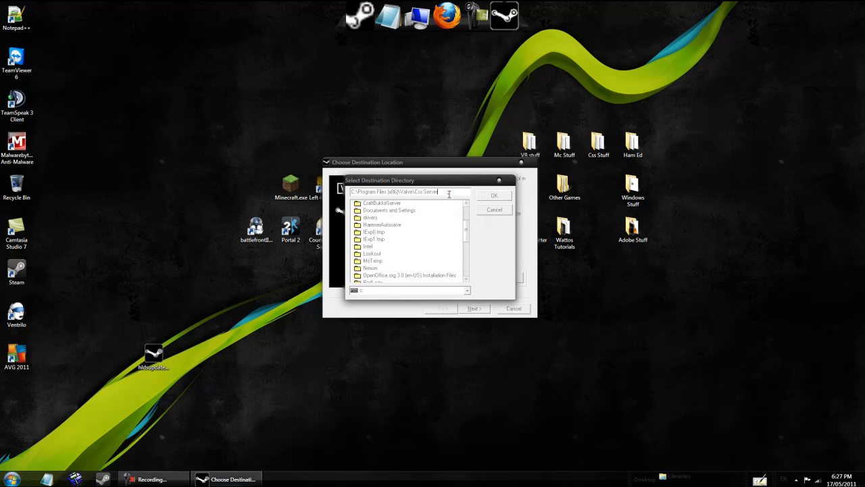
click(494, 196)
click(475, 308)
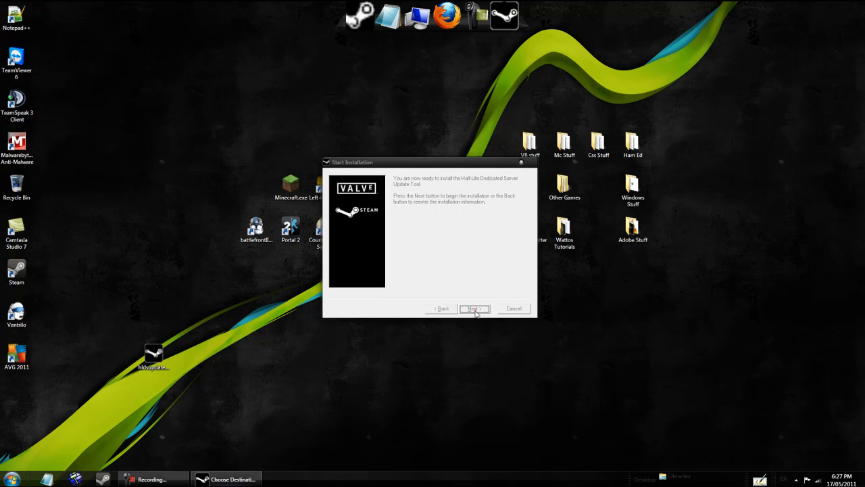
click(475, 309)
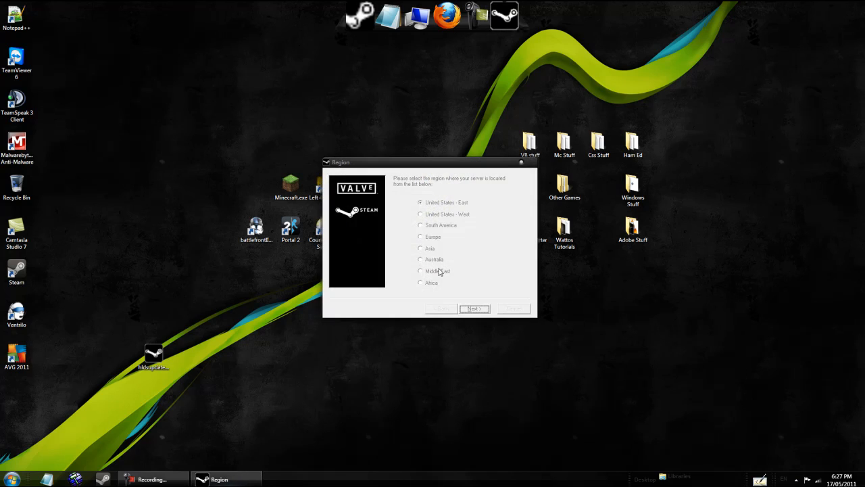
Select Australia as the server region, skip the admin mailing list information and finish the setup.
click(434, 259)
click(475, 308)
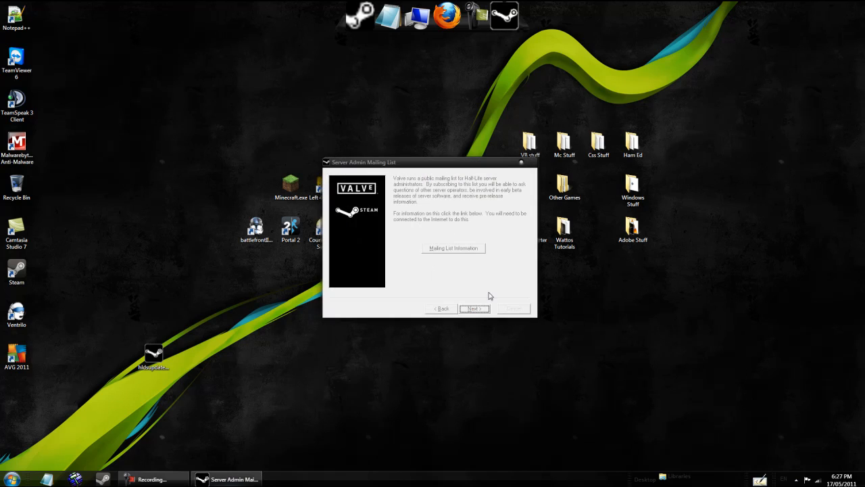
click(475, 309)
click(419, 248)
click(470, 309)
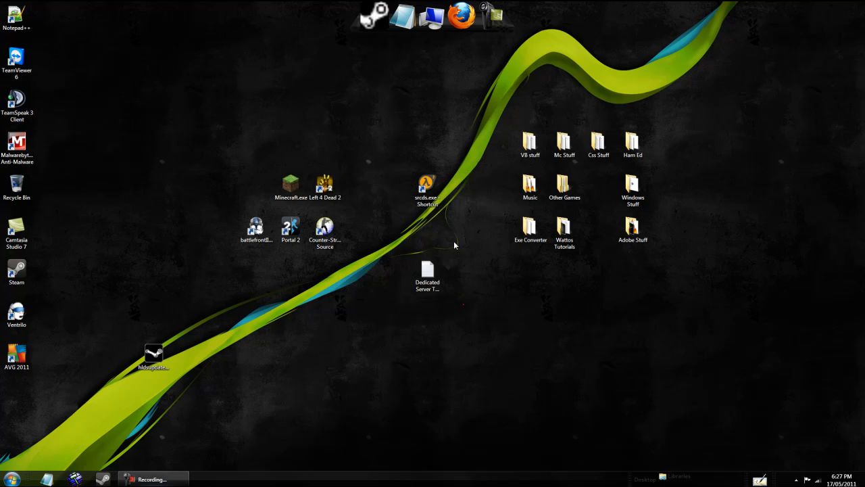
Delete the hldsupdatetool.exe installer from the desktop, moving it to the Recycle Bin.
click(153, 357)
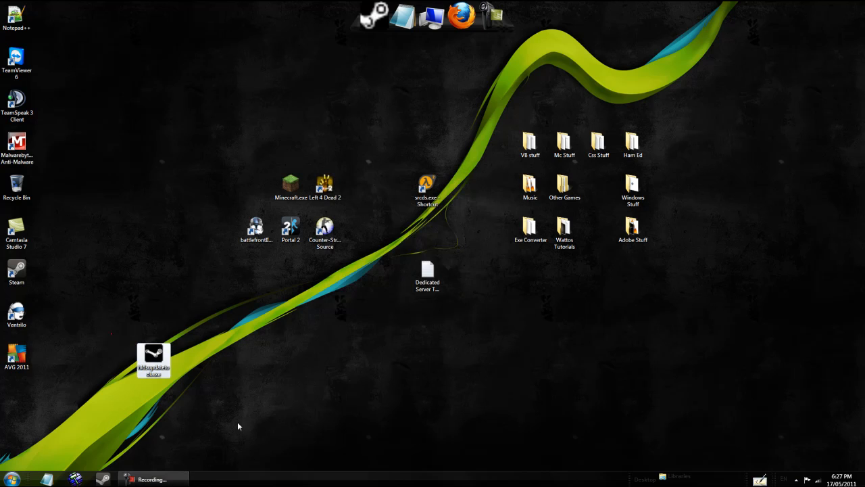
right_click(144, 363)
click(169, 329)
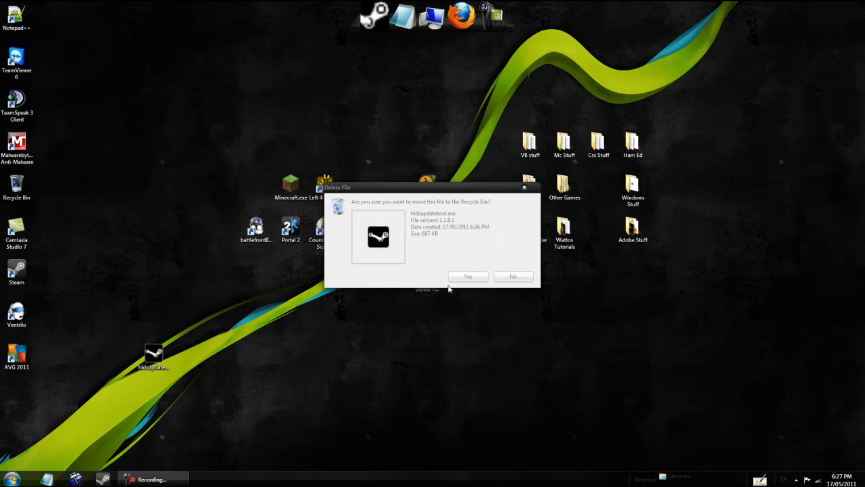
click(468, 277)
Browse to the Css Server1 folder under C:\Program Files (x86)\Valve.
key(super)
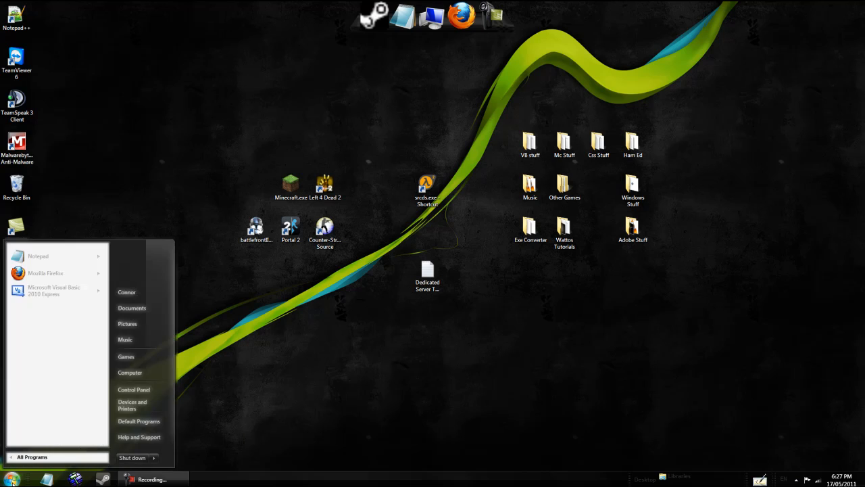
click(135, 372)
double_click(541, 336)
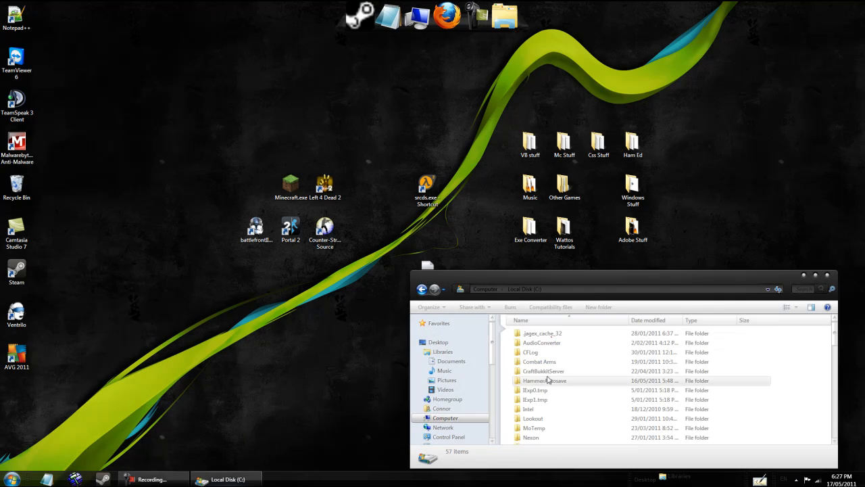
scroll(546, 409, down, 3)
double_click(547, 410)
scroll(553, 405, down, 3)
scroll(553, 401, down, 2)
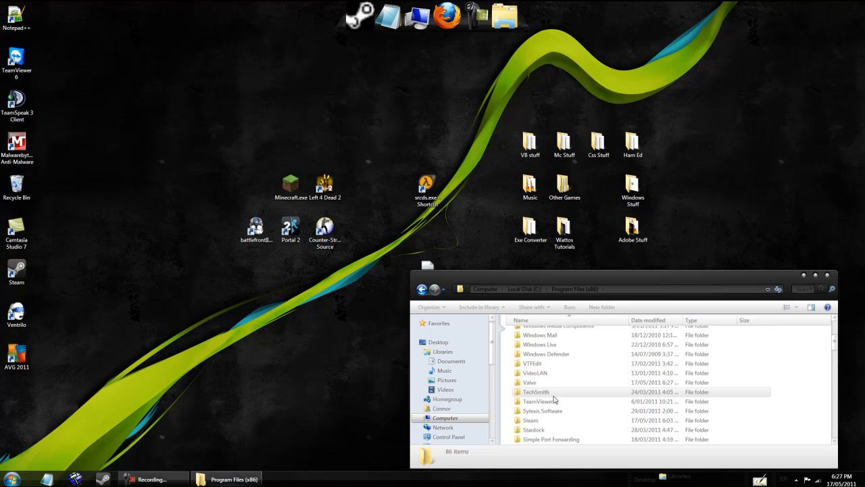
double_click(549, 380)
double_click(546, 342)
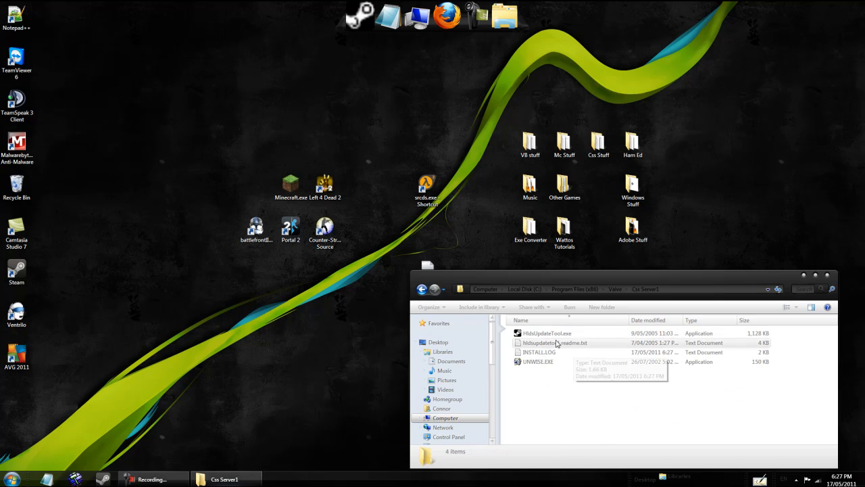
Run HldsUpdateTool.exe from the Css Server1 folder and arrange its console window beside the folder window.
double_click(534, 333)
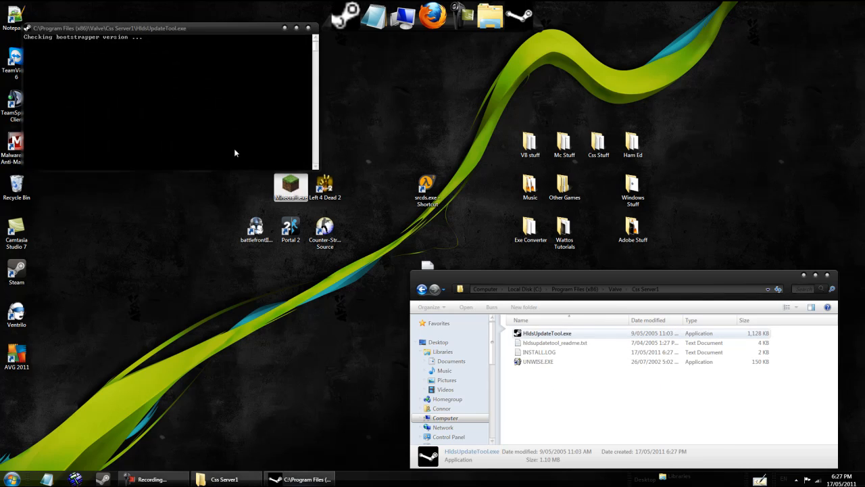
drag(121, 33, 195, 204)
drag(522, 274, 523, 161)
click(525, 223)
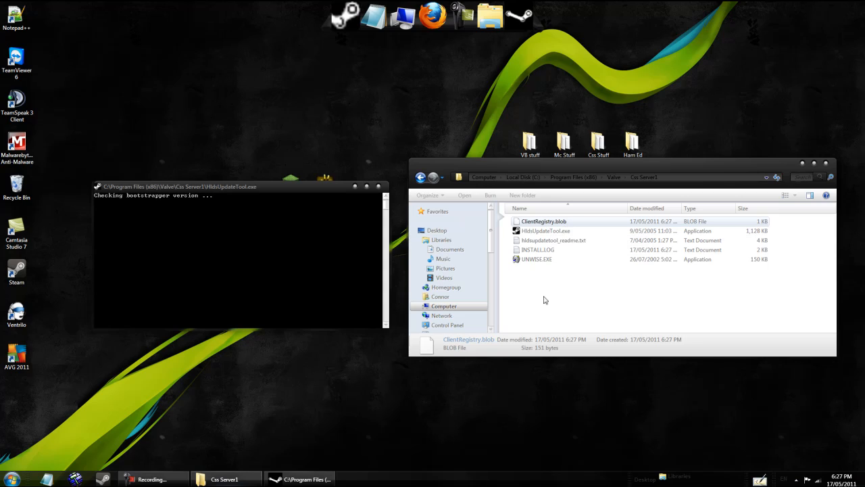
Open INSTALL.LOG from the Css Server1 folder, read through the update tool's installation entries and close it.
click(538, 251)
double_click(539, 251)
scroll(294, 156, down, 10)
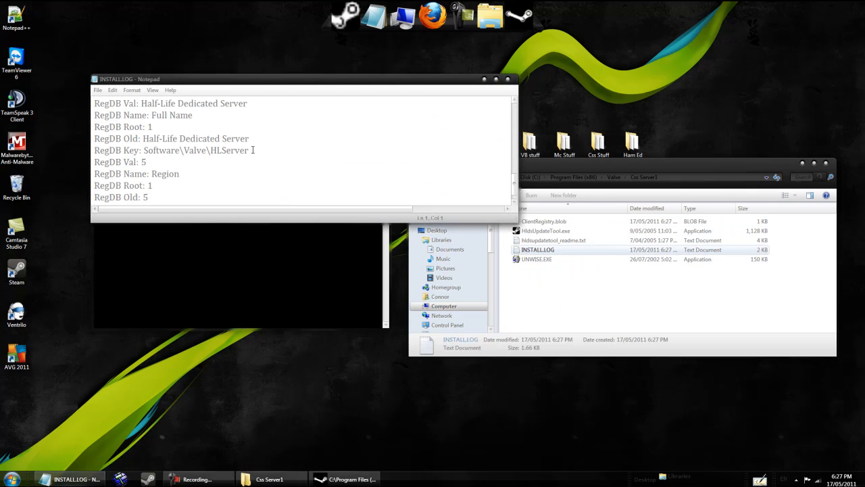
click(496, 79)
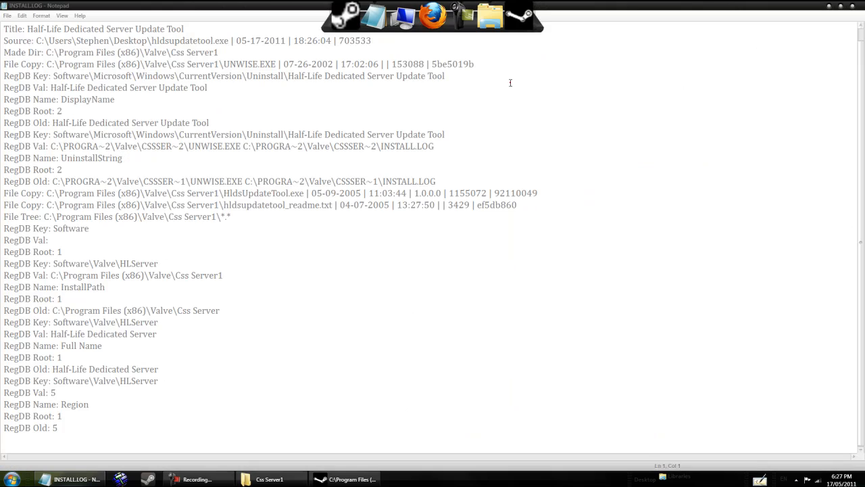
scroll(515, 127, up, 1)
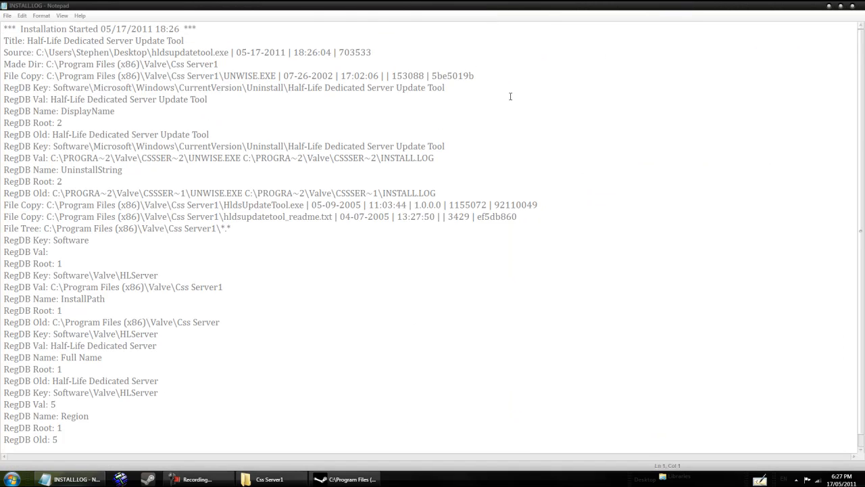
click(853, 5)
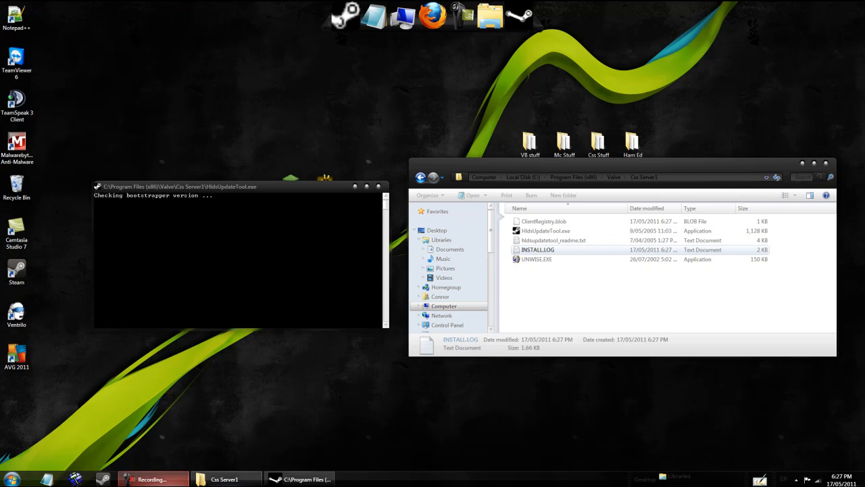
click(149, 478)
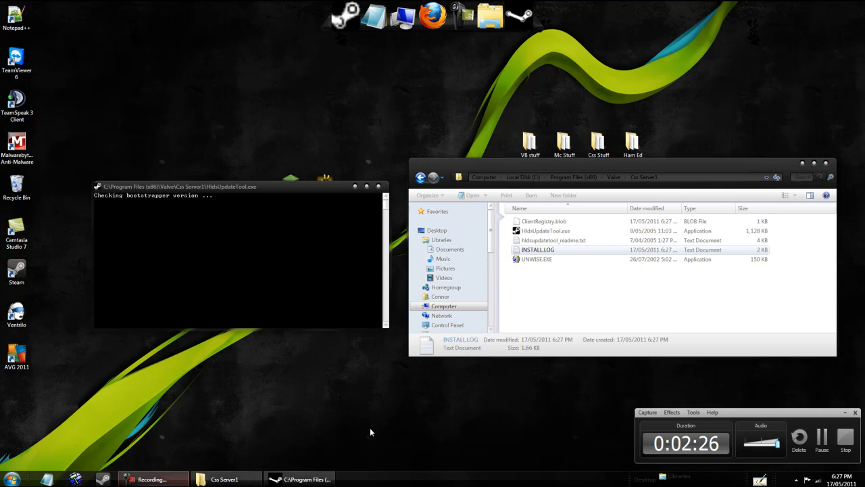
click(821, 438)
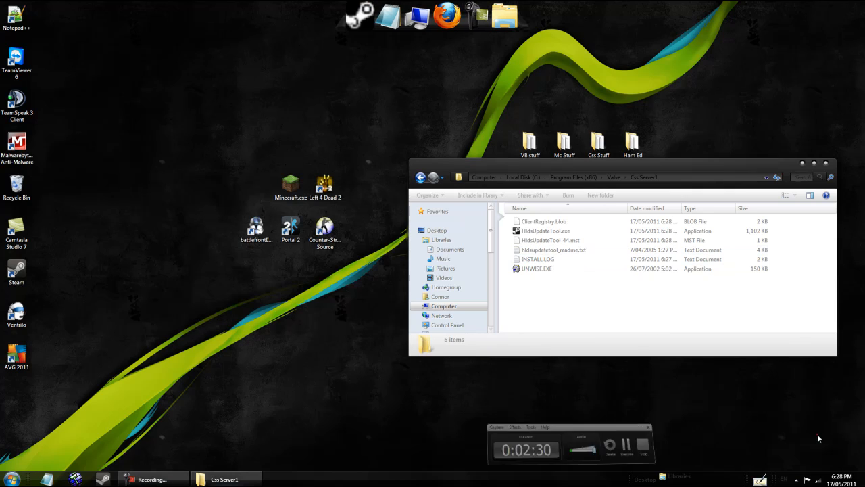
drag(559, 309, 548, 205)
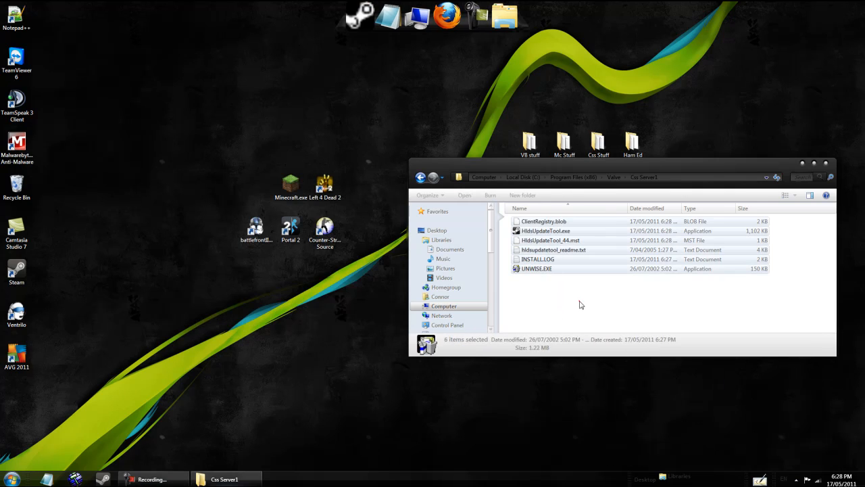
click(581, 303)
click(546, 232)
click(546, 304)
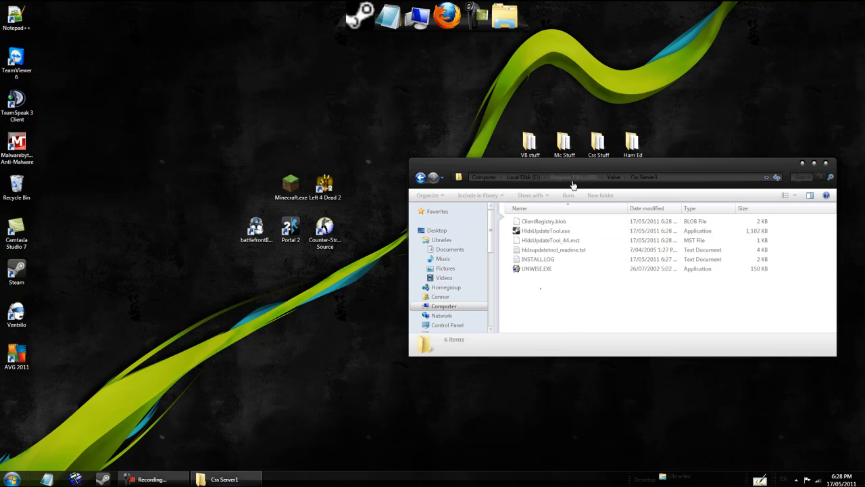
drag(559, 273, 591, 215)
click(591, 318)
Open a command prompt by running cmd from the Run dialog.
click(12, 476)
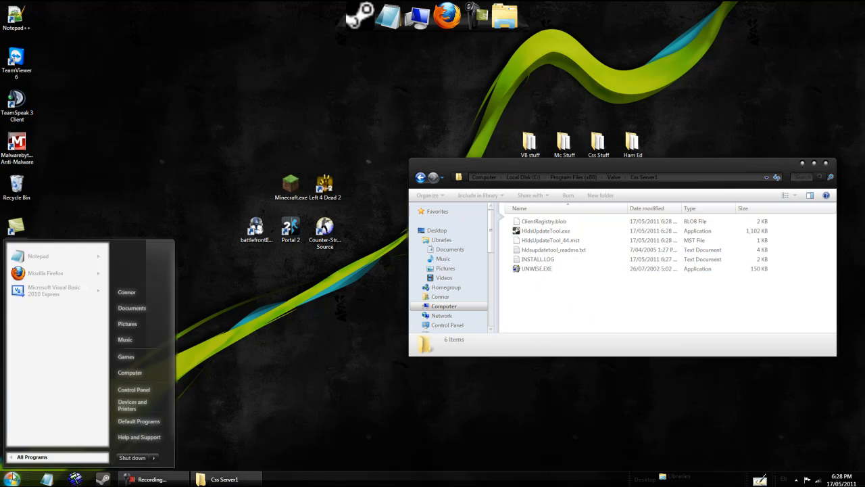
click(231, 412)
key(super+r)
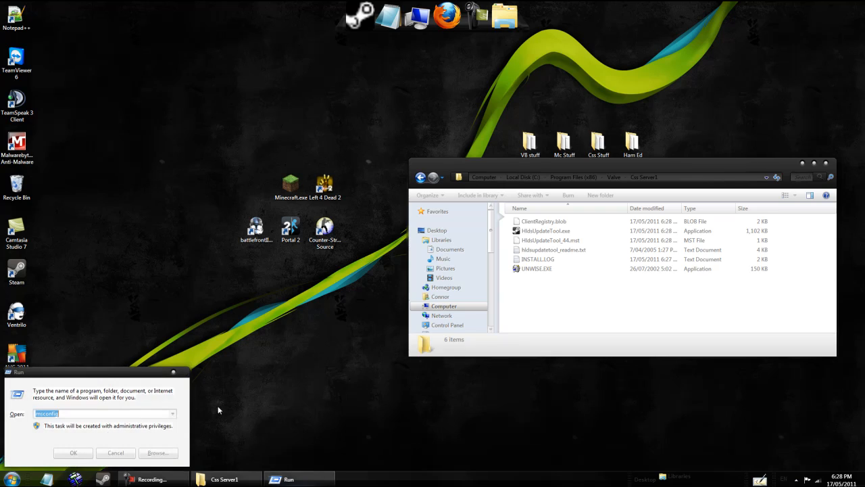
drag(105, 366, 182, 213)
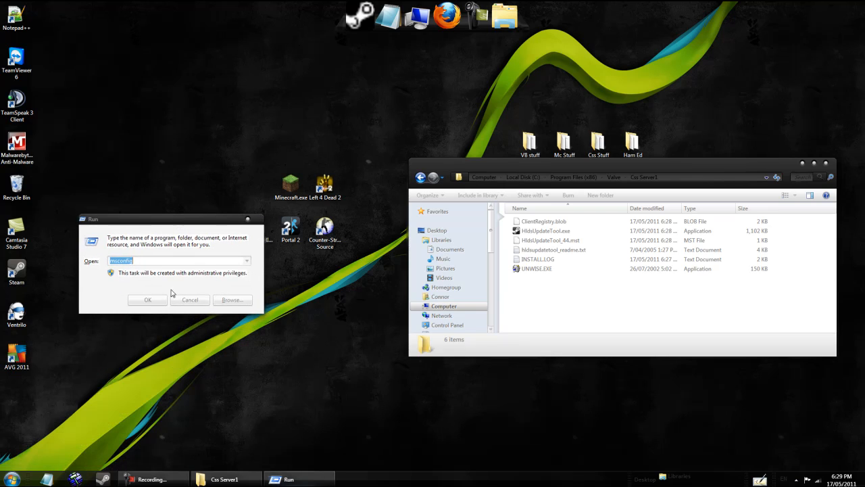
click(12, 477)
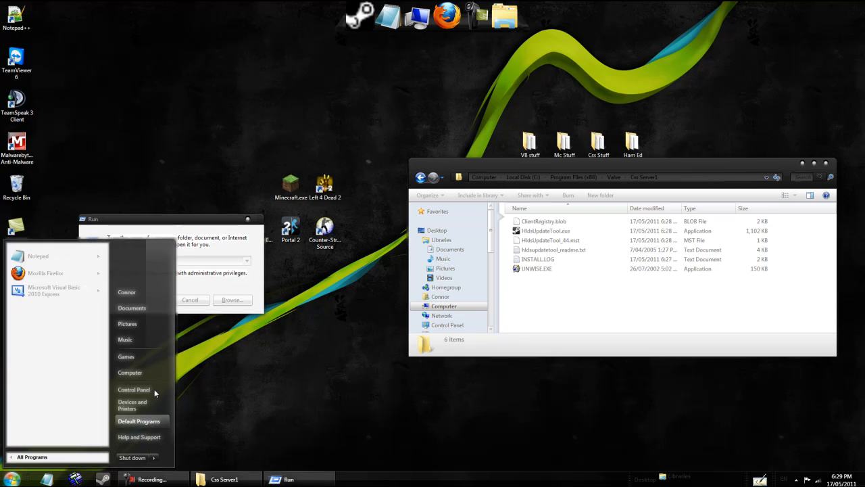
click(194, 260)
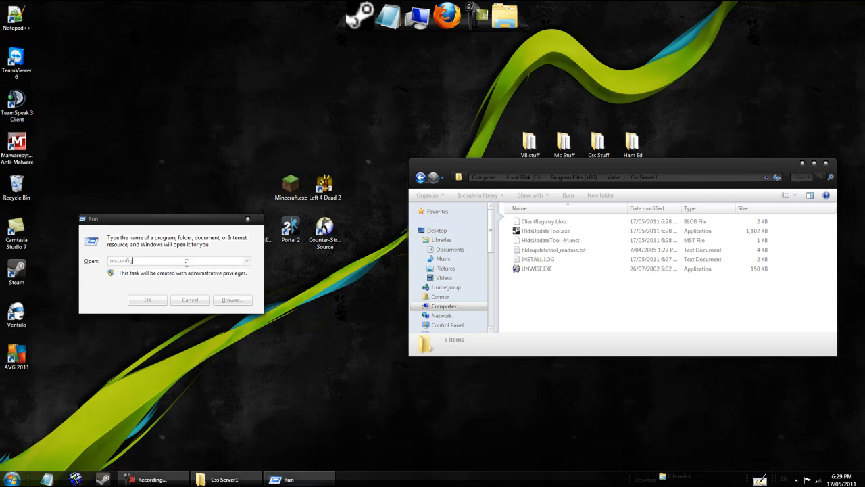
text(cmd)
key(Return)
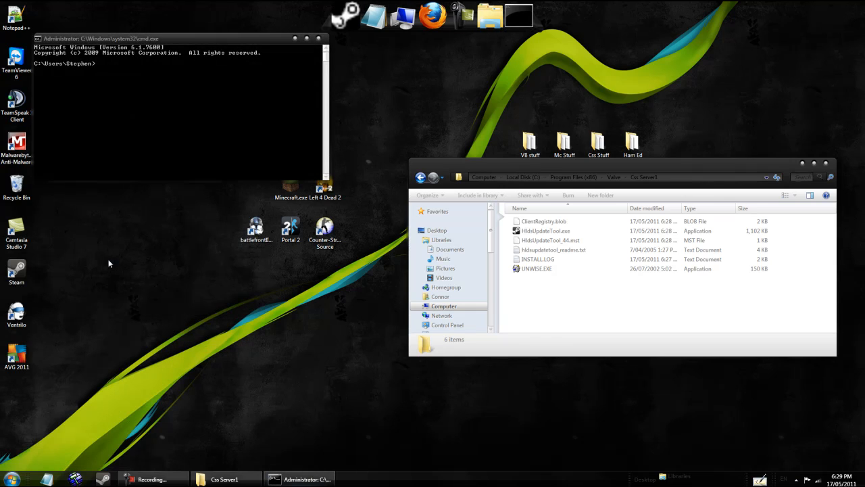
Enter a cd command in the command prompt with the copied folder path C:\Program Files (x86)\Valve\Css Server1.
drag(153, 43, 174, 196)
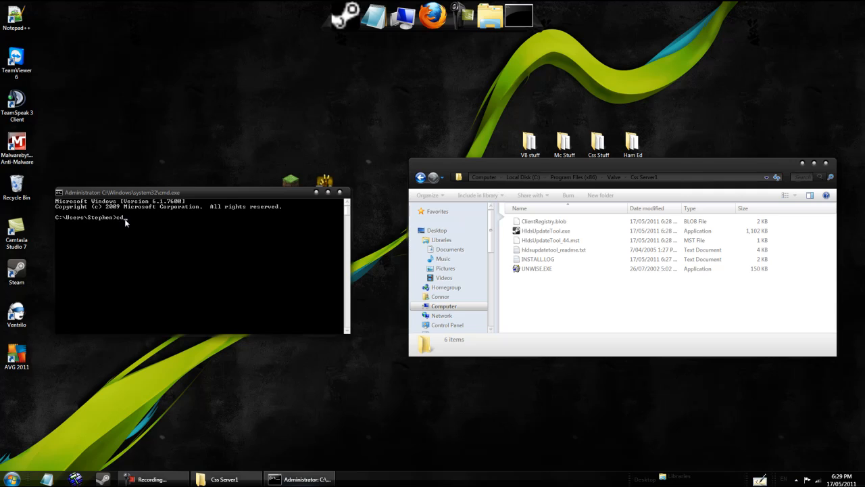
click(452, 177)
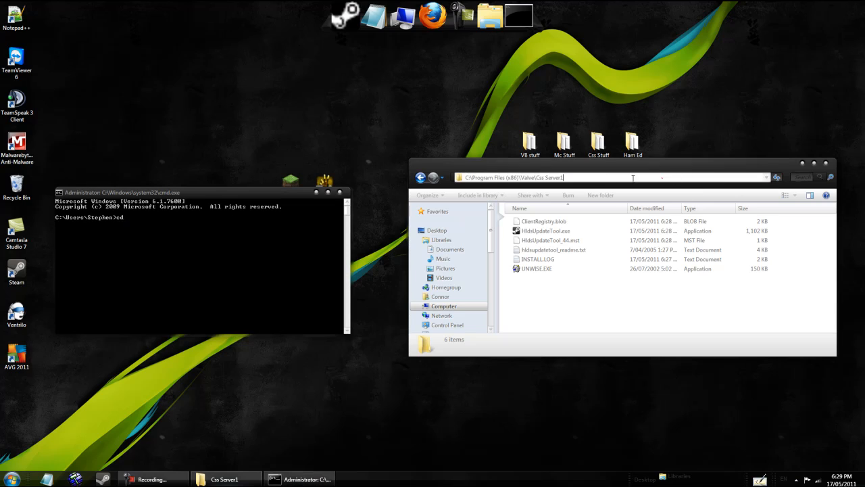
right_click(510, 178)
click(527, 205)
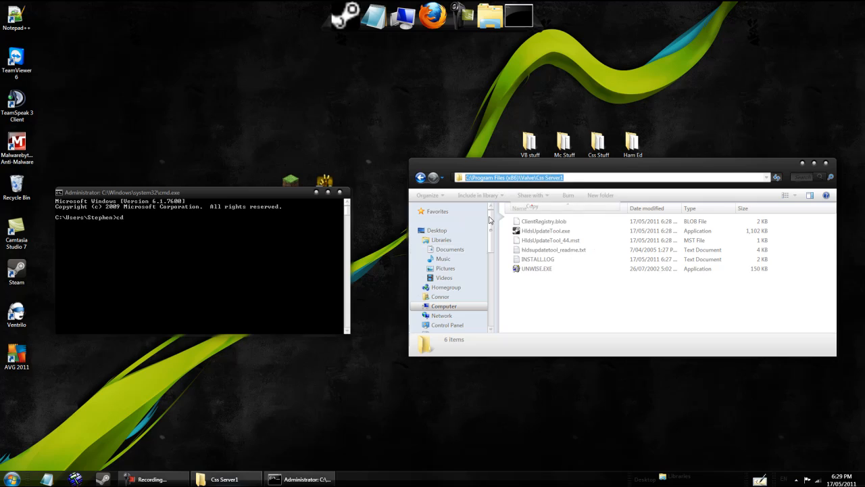
right_click(279, 266)
click(298, 291)
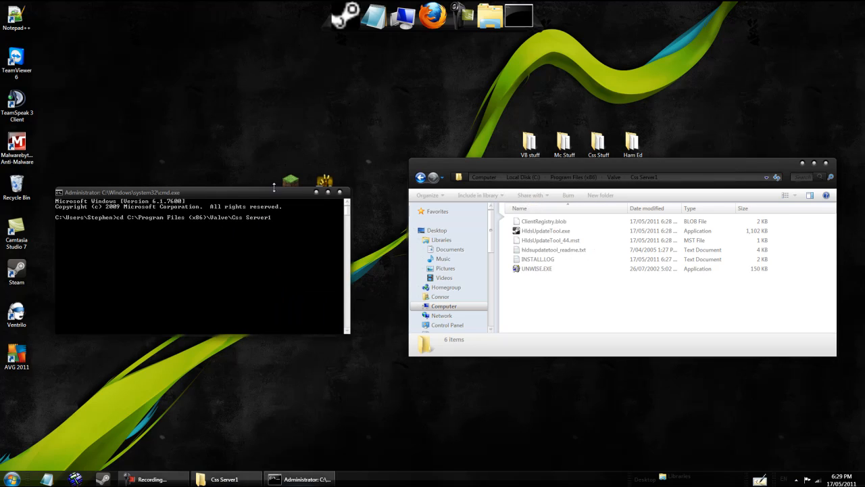
key(BackSpace)
click(420, 180)
click(543, 232)
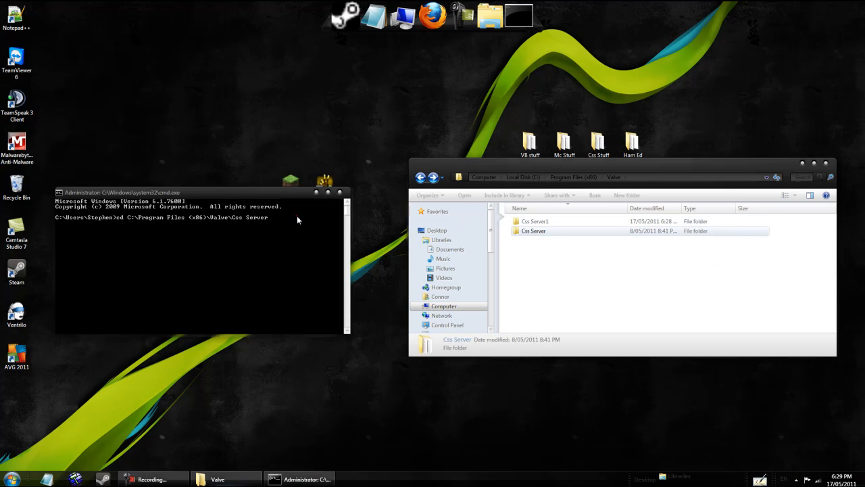
click(296, 215)
text(1)
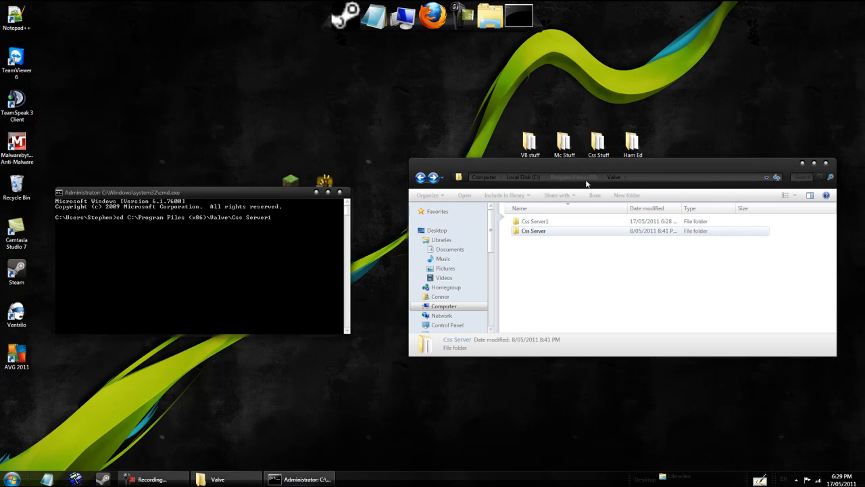
click(531, 225)
key(F2)
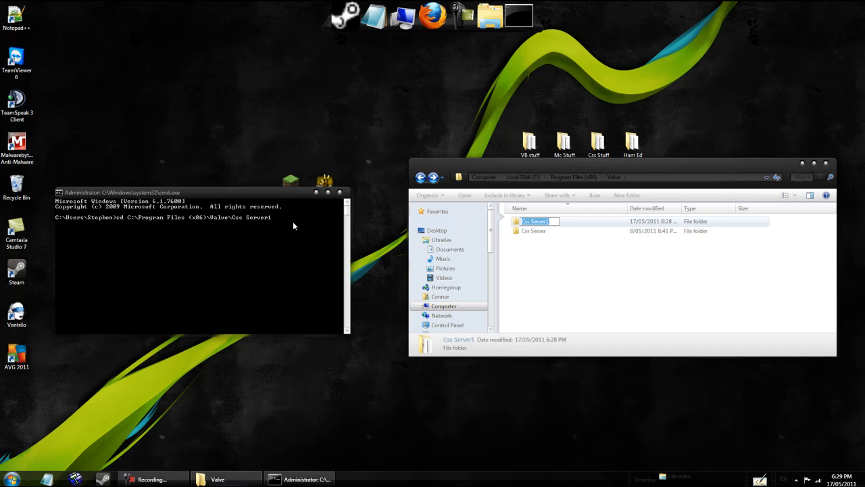
Execute the cd command to make Css Server1 the command prompt's working directory.
click(293, 222)
key(Return)
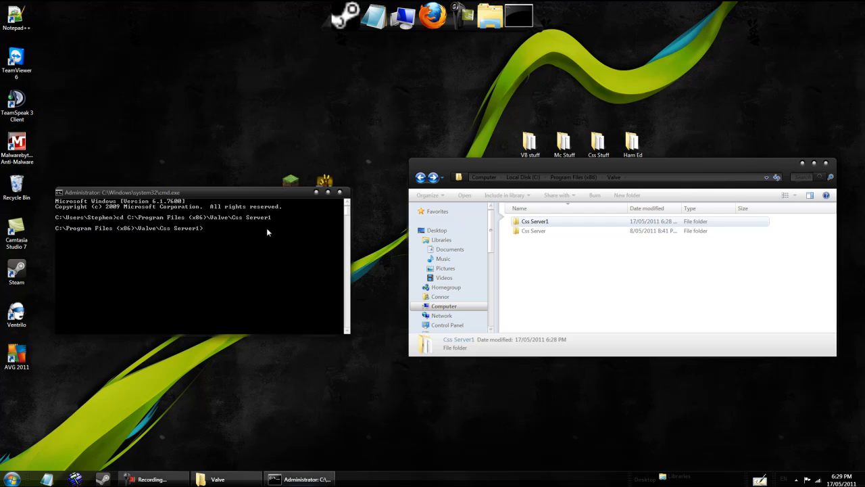
click(625, 177)
click(683, 177)
click(611, 178)
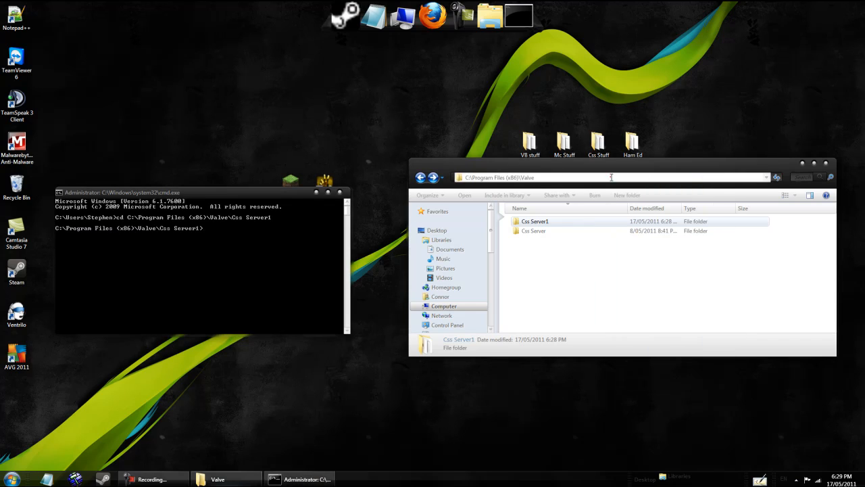
double_click(611, 177)
click(612, 177)
drag(569, 167, 501, 146)
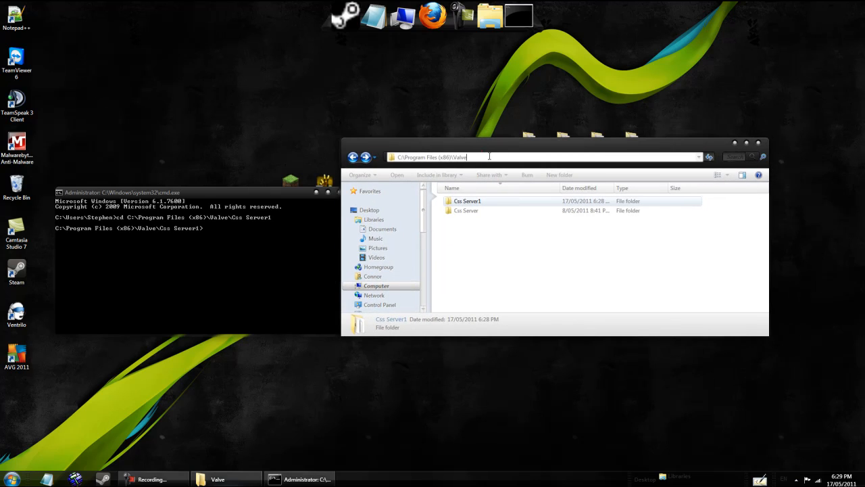
double_click(489, 156)
Close the Valve folder window and reposition the command prompt on the desktop.
click(183, 228)
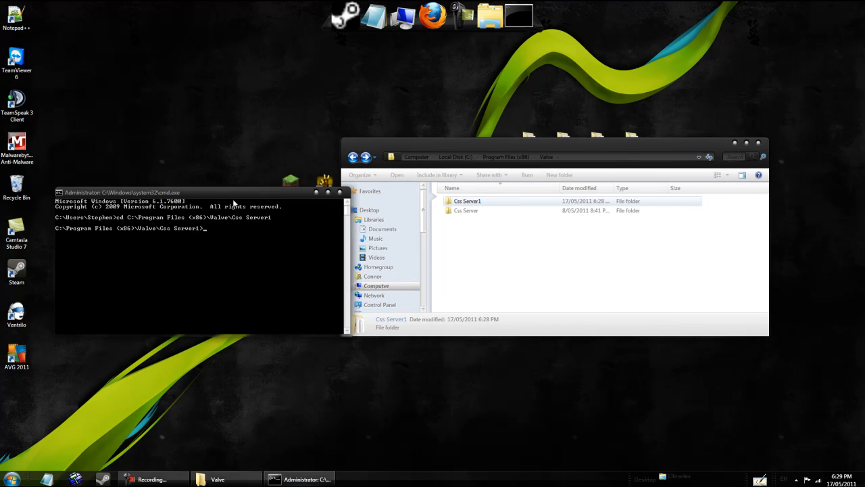
drag(215, 192, 185, 155)
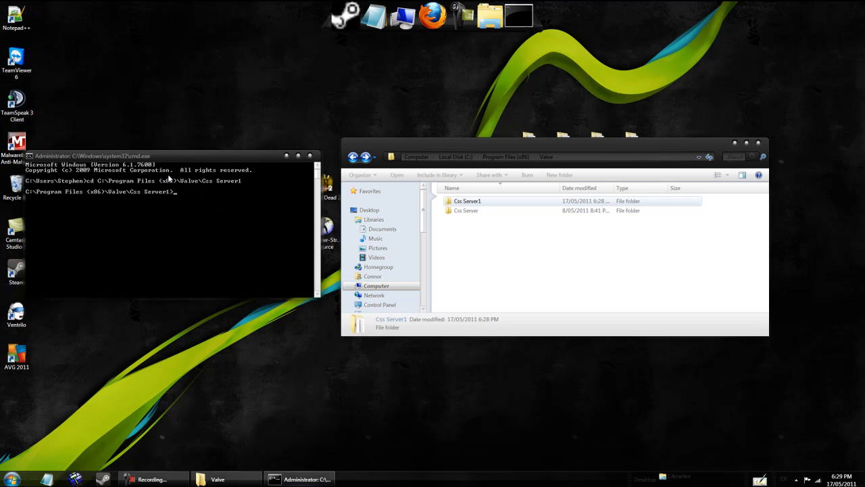
click(759, 143)
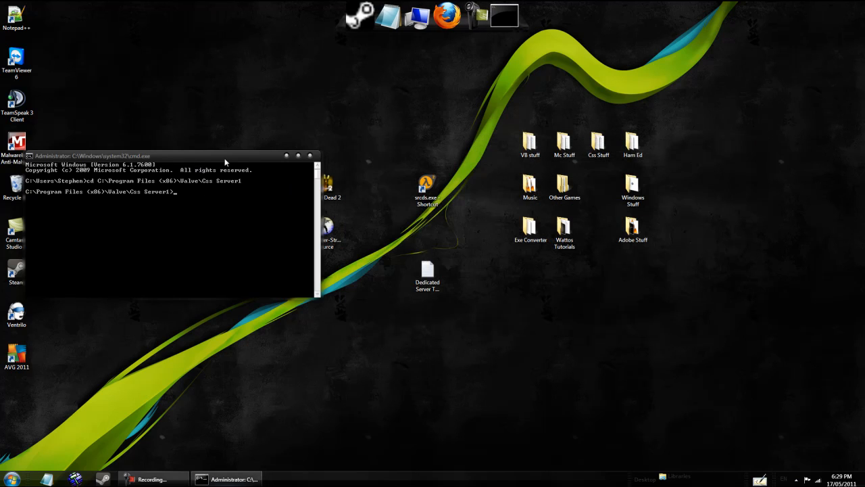
drag(227, 162, 281, 174)
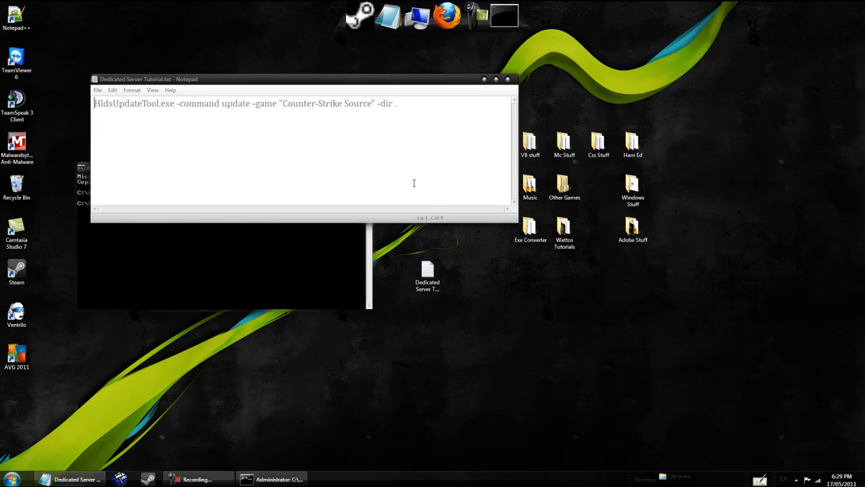
Copy the HldsUpdateTool.exe update command from the Dedicated Server Tutorial.txt note, close the note, and paste the command into the command prompt.
drag(435, 115, 94, 103)
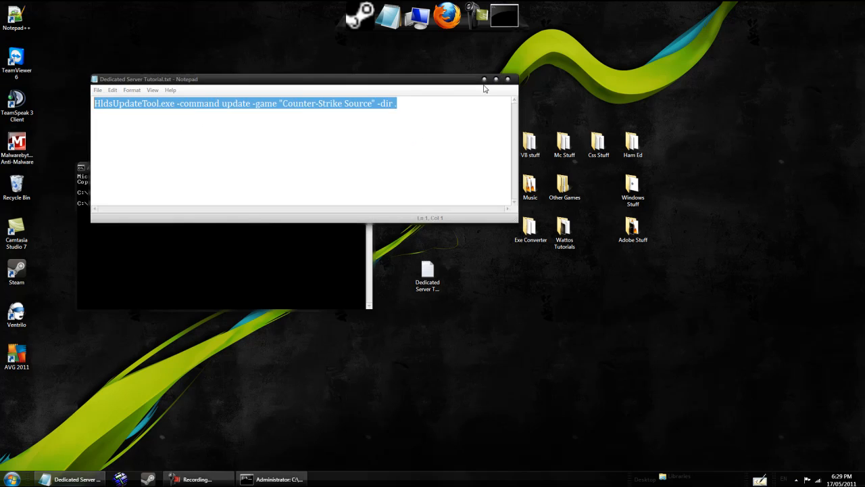
click(508, 80)
key(ctrl+v)
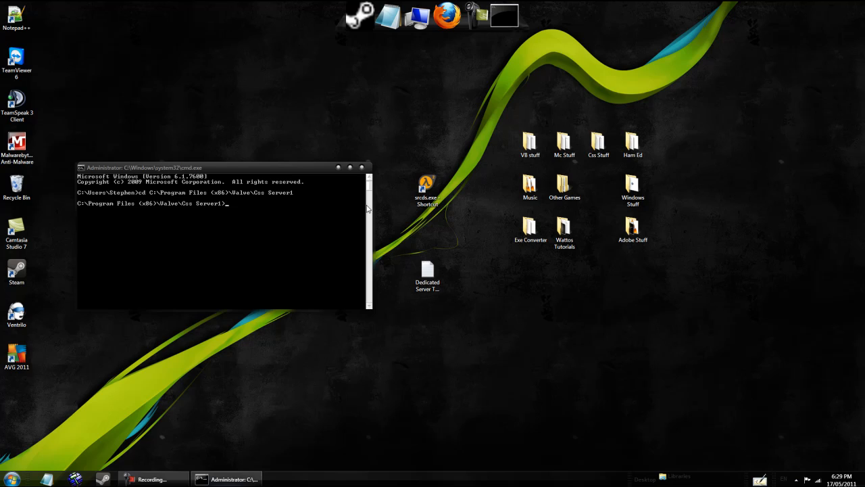
right_click(312, 197)
click(345, 225)
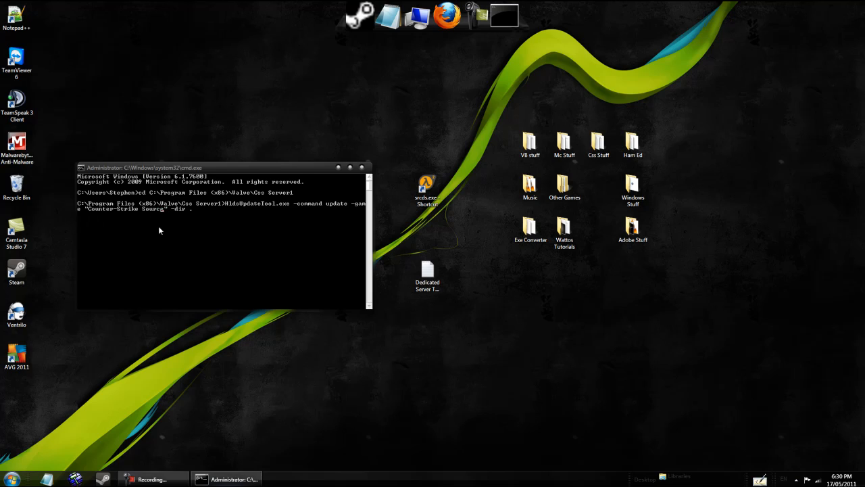
Change the game name in the pasted command to "Counter-Strike source" and execute the update command.
key(BackSpace)
key(BackSpace)
key(BackSpace)
key(BackSpace)
key(BackSpace)
text(Strike)
key(BackSpace)
key(BackSpace)
key(BackSpace)
key(BackSpace)
key(BackSpace)
key(BackSpace)
text(sourc)
key(Return)
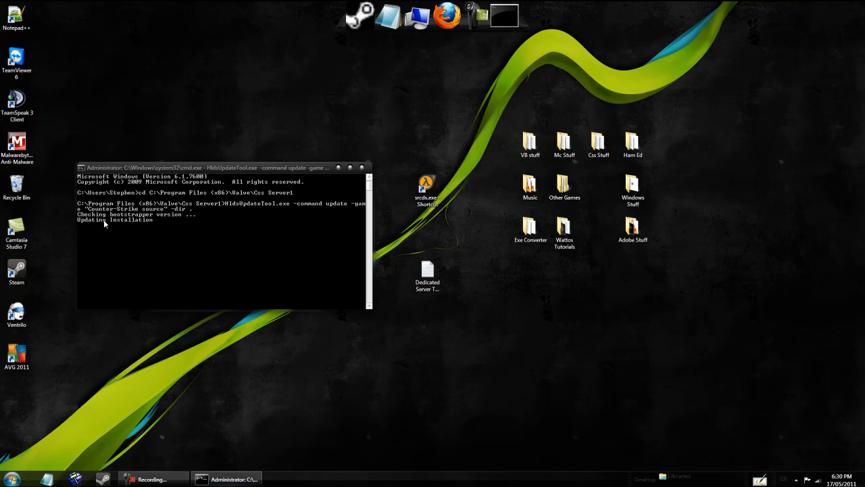
Reposition the command prompt window and close it.
mouse_move(135, 170)
mouse_down()
mouse_move(169, 160)
mouse_move(142, 161)
mouse_up()
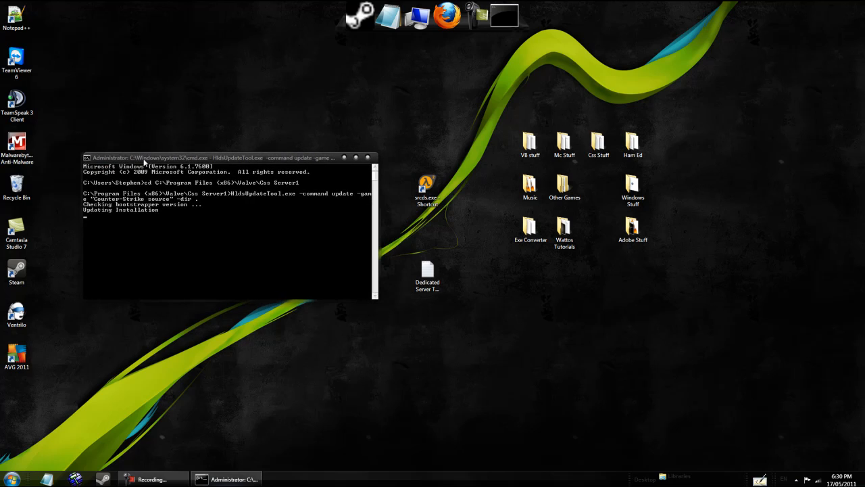
click(368, 157)
click(152, 478)
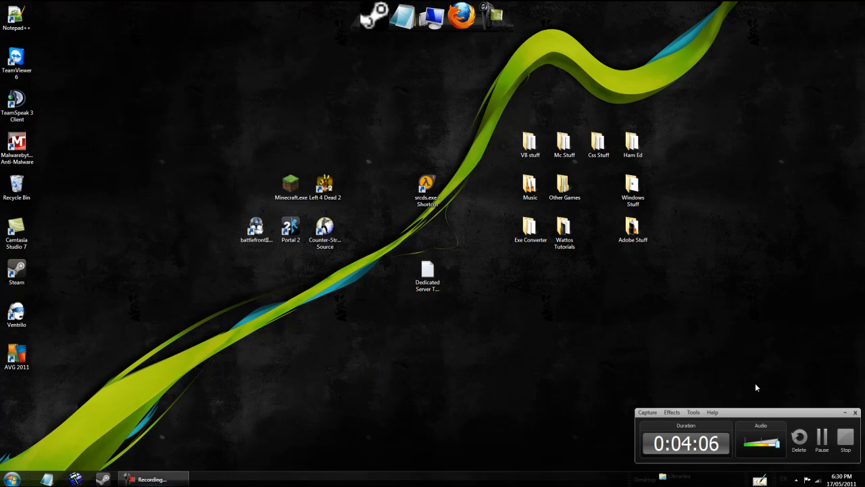
drag(764, 413, 611, 314)
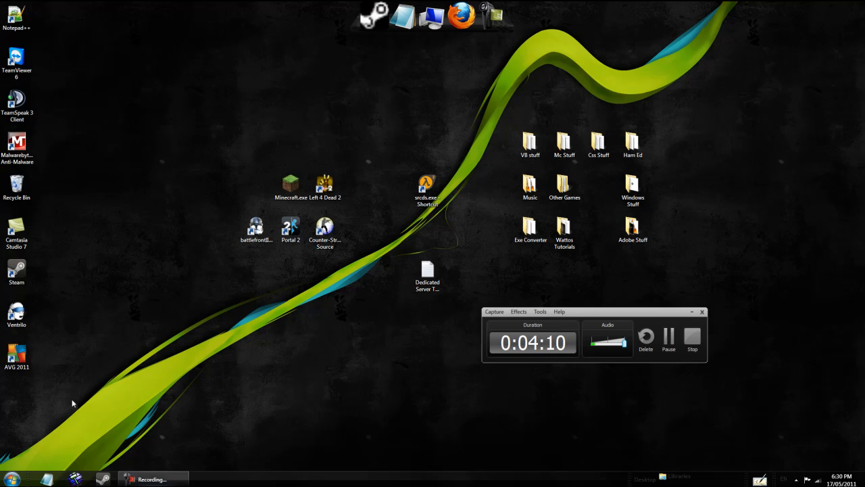
drag(72, 401, 0, 2)
drag(112, 461, 0, 2)
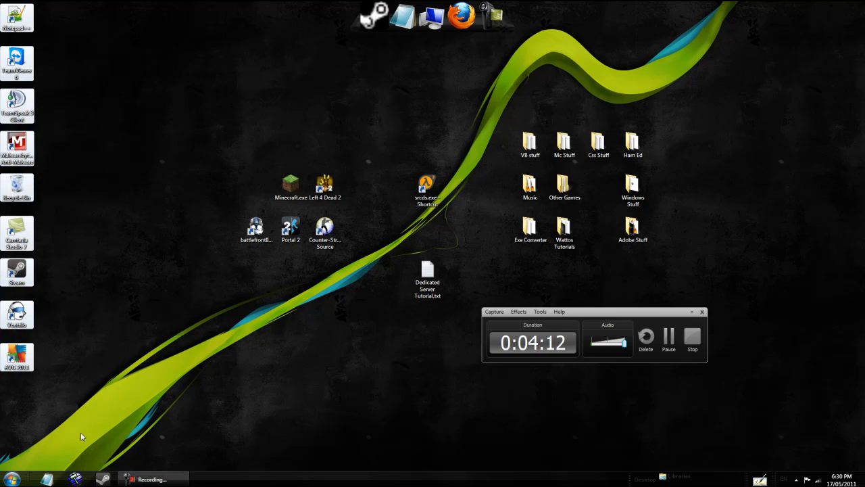
drag(80, 432, 0, 39)
drag(82, 387, 0, 2)
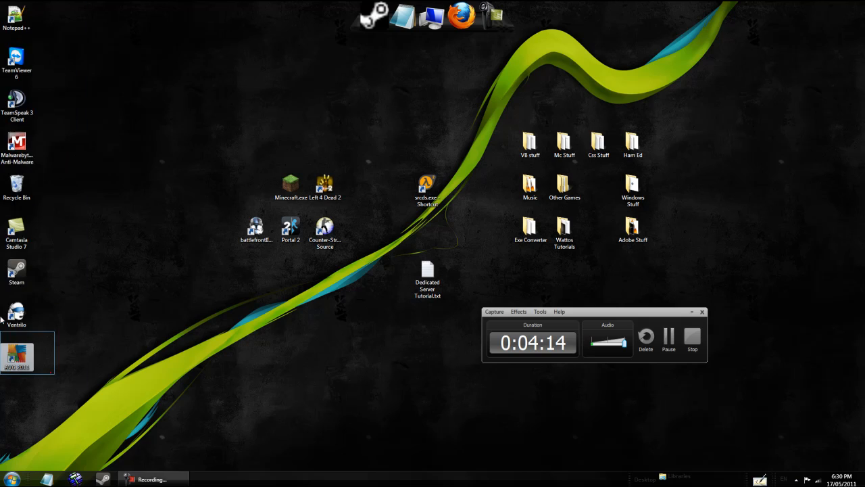
drag(129, 267, 0, 2)
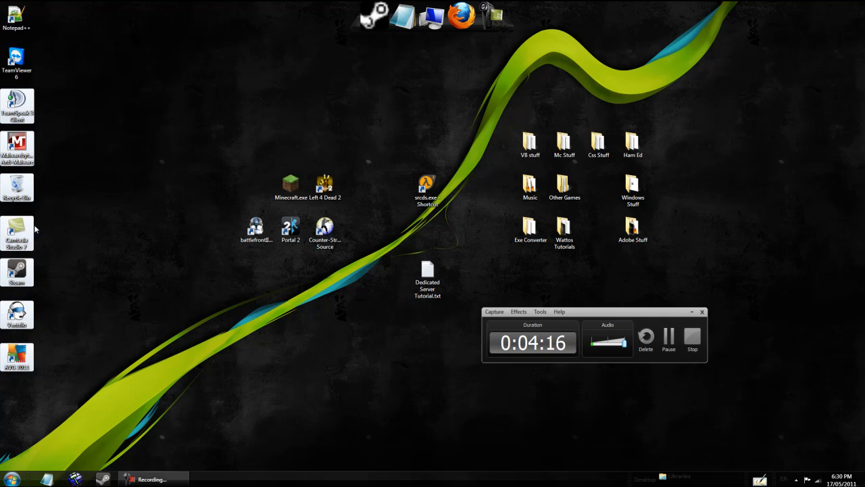
drag(78, 414, 0, 2)
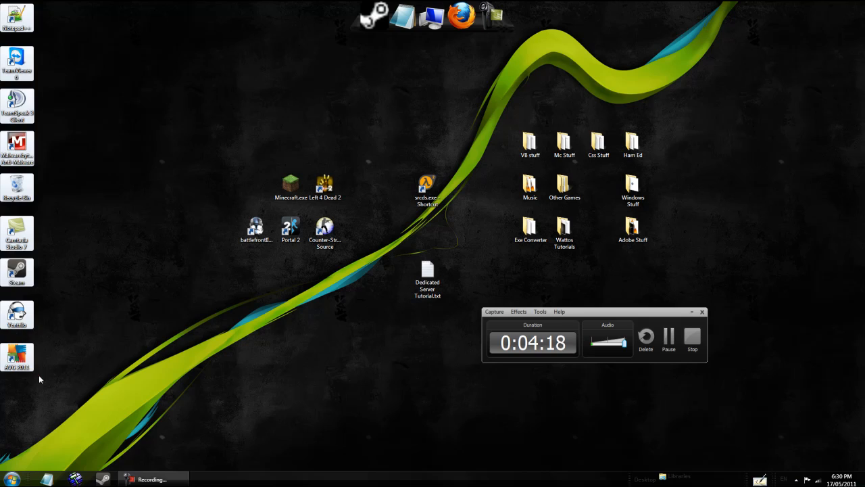
drag(39, 375, 0, 2)
drag(44, 378, 0, 2)
click(133, 155)
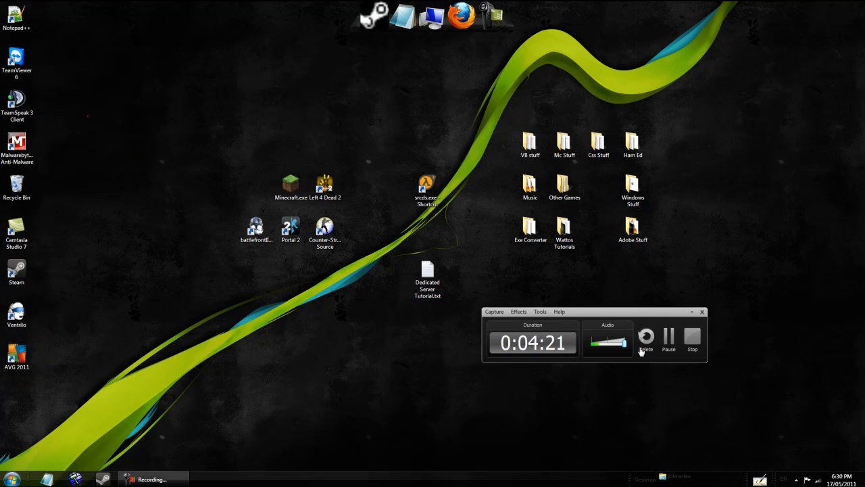
click(694, 313)
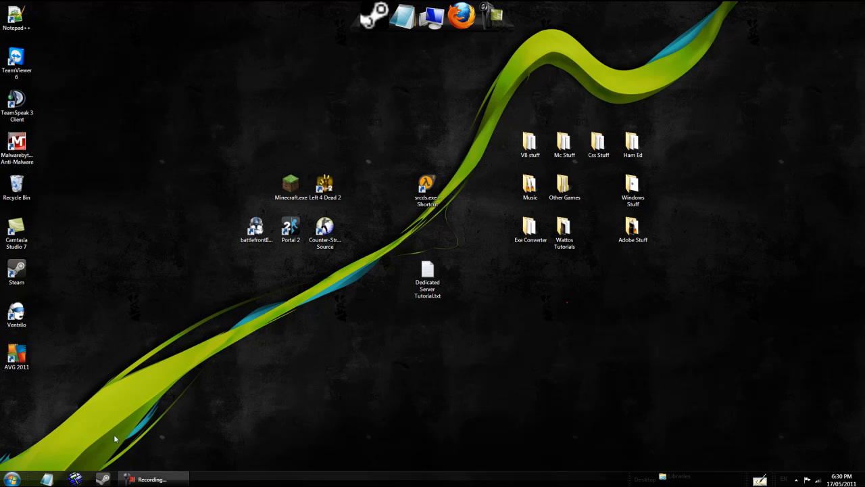
key(super)
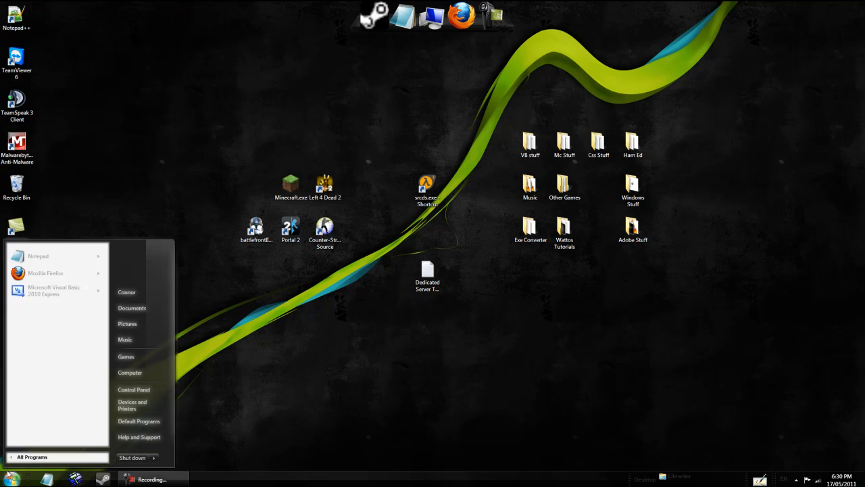
click(268, 369)
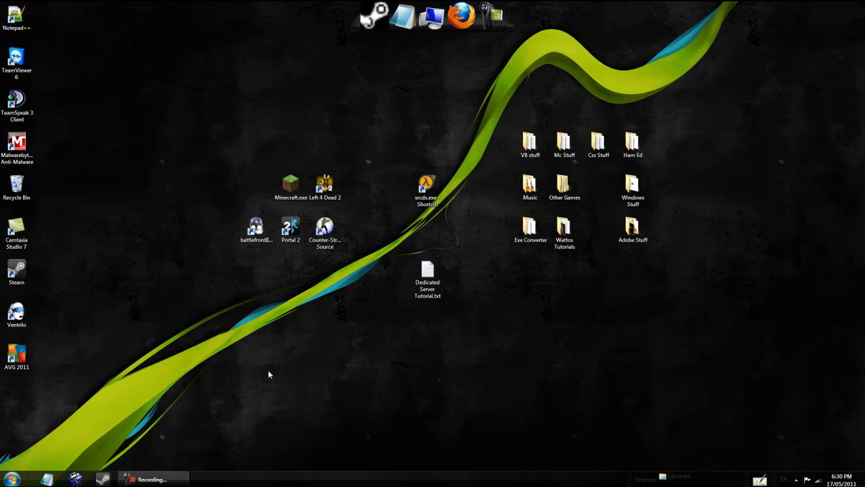
key(super)
click(322, 350)
key(super)
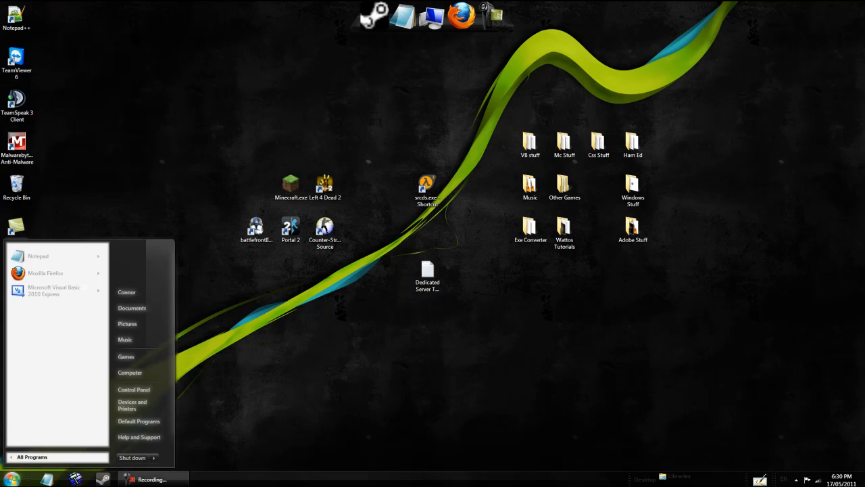
mouse_move(61, 280)
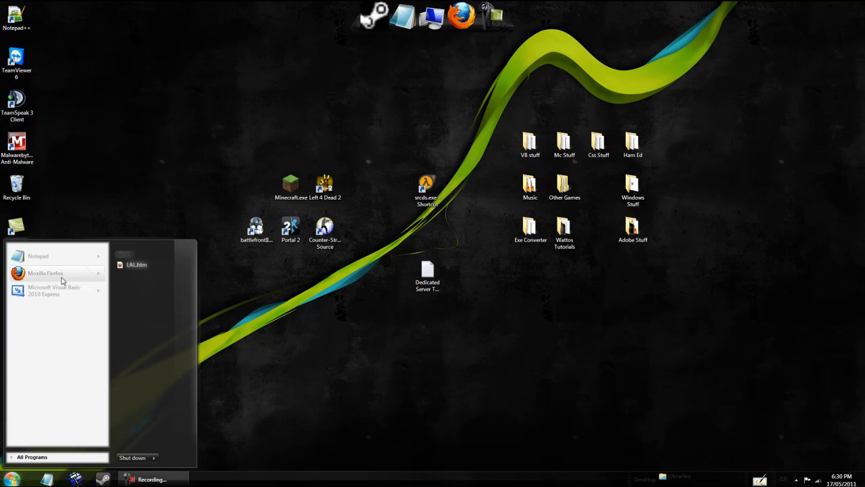
click(342, 389)
Search the computer for spf and launch spf.exe to start Simple Port Forwarding.
click(12, 478)
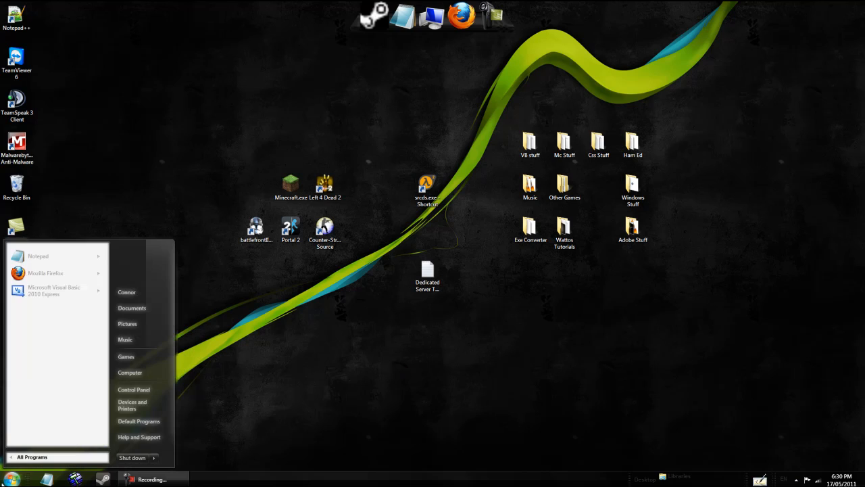
text(spf)
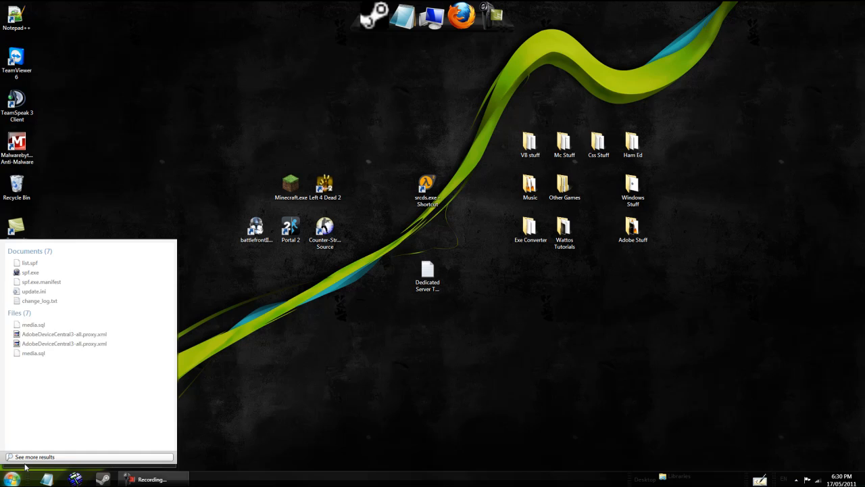
click(30, 272)
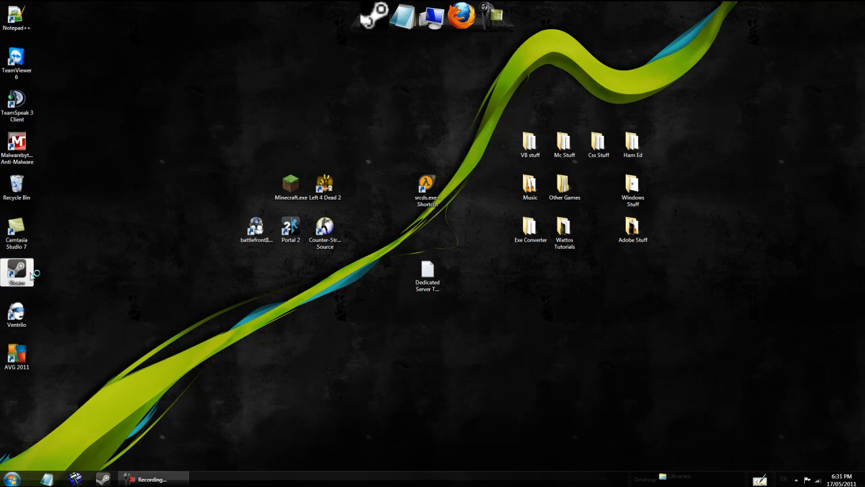
Dismiss the Check List window and close Simple Port Forwarding.
drag(405, 225, 308, 255)
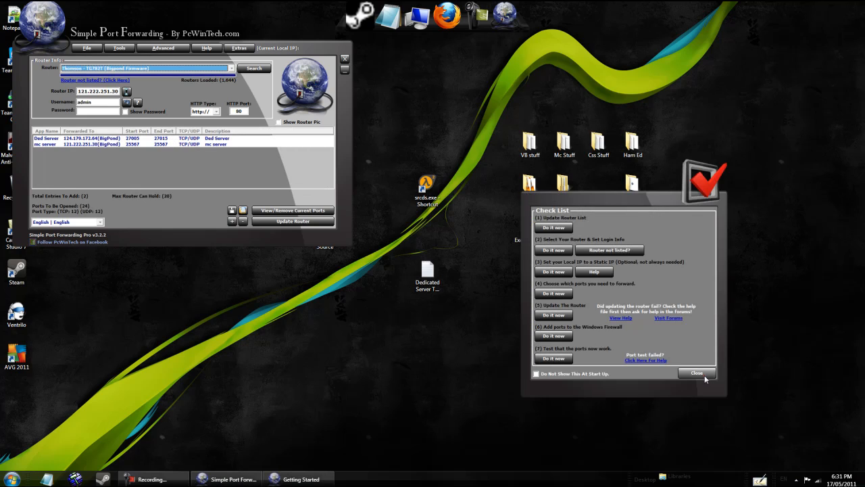
click(696, 373)
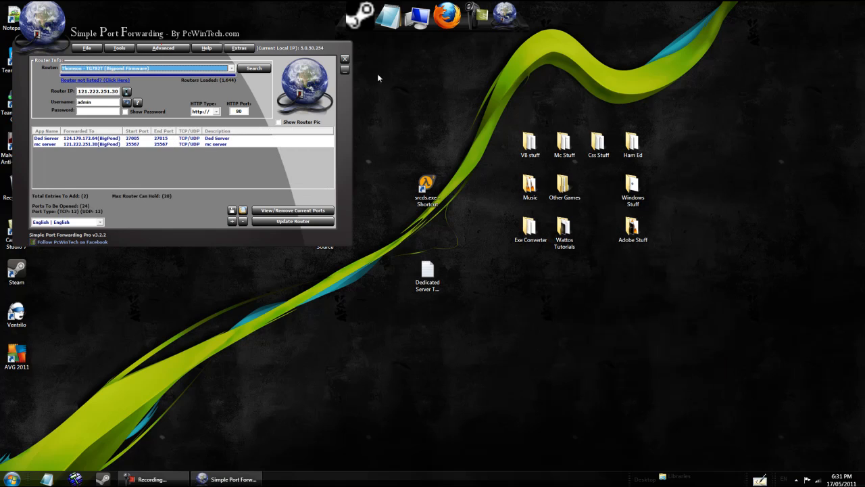
click(344, 59)
Launch Mozilla Firefox and go to whatsmyip.org to look up the public IP address.
click(11, 479)
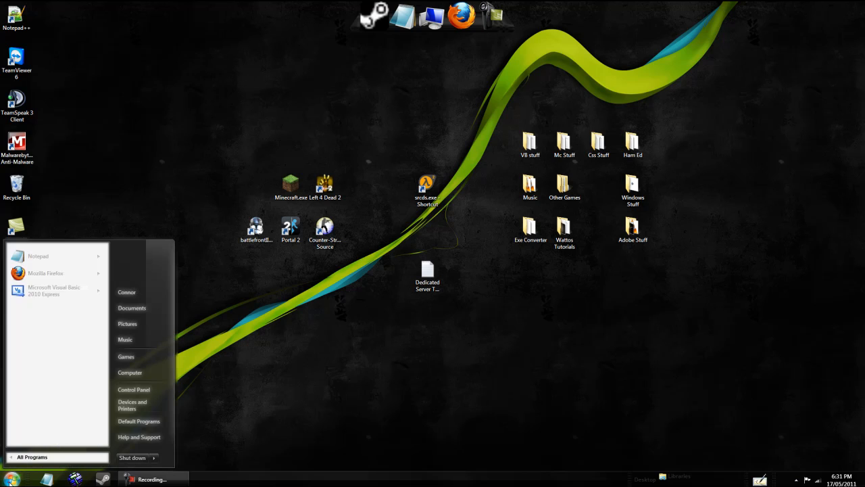
click(40, 274)
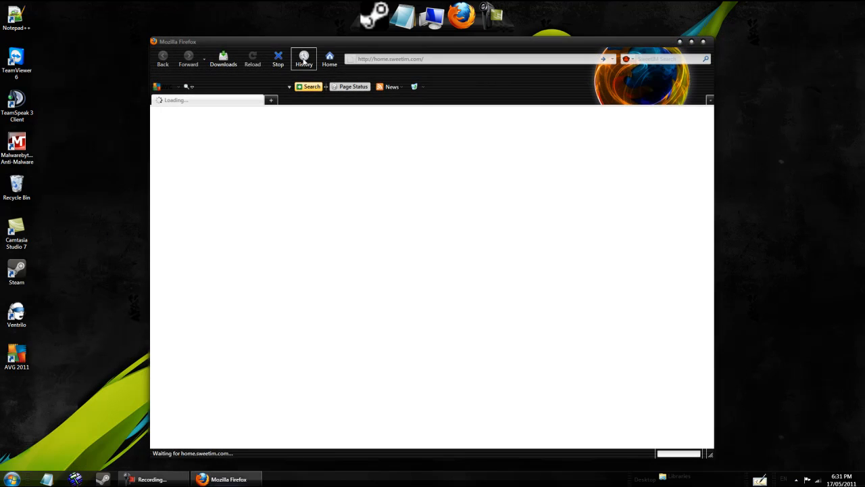
click(483, 57)
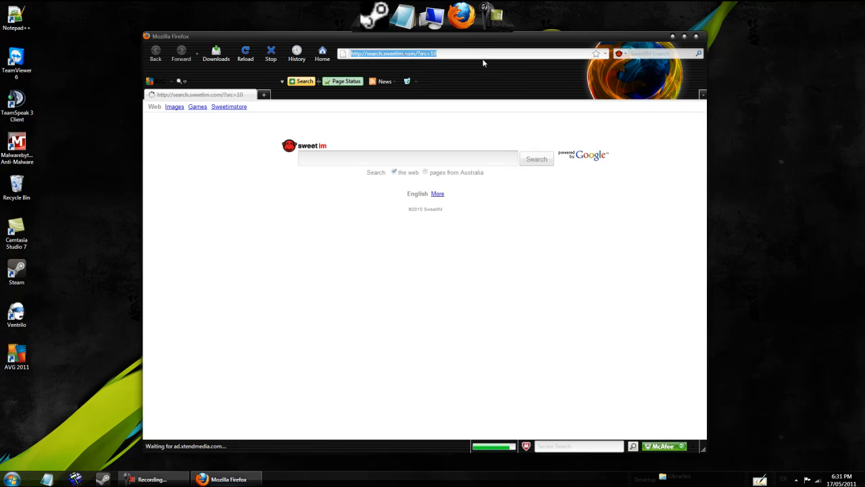
text(whatsmyip.or)
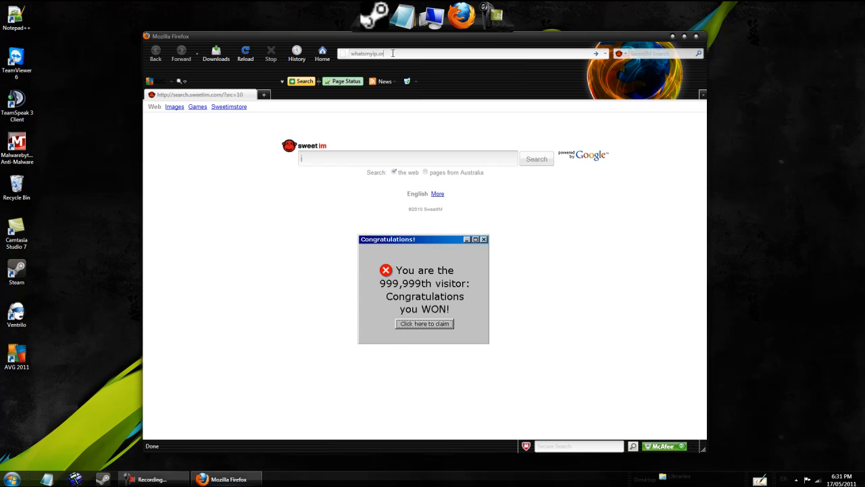
key(Return)
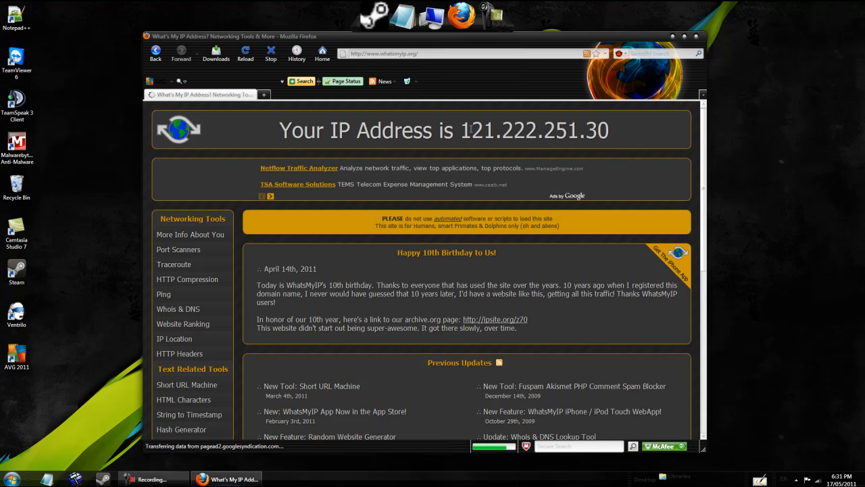
Copy the displayed public IP address and load it as a web address to reach the router's home page.
drag(461, 130, 624, 130)
key(ctrl+c)
click(440, 56)
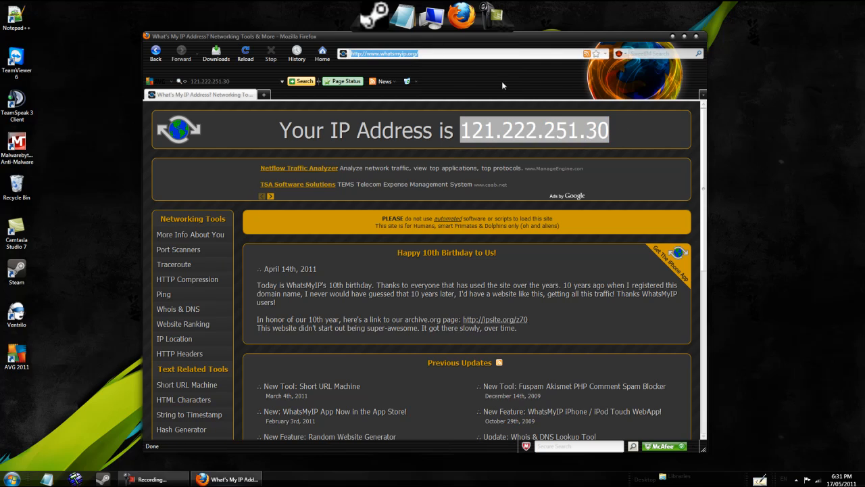
key(ctrl+v)
key(Return)
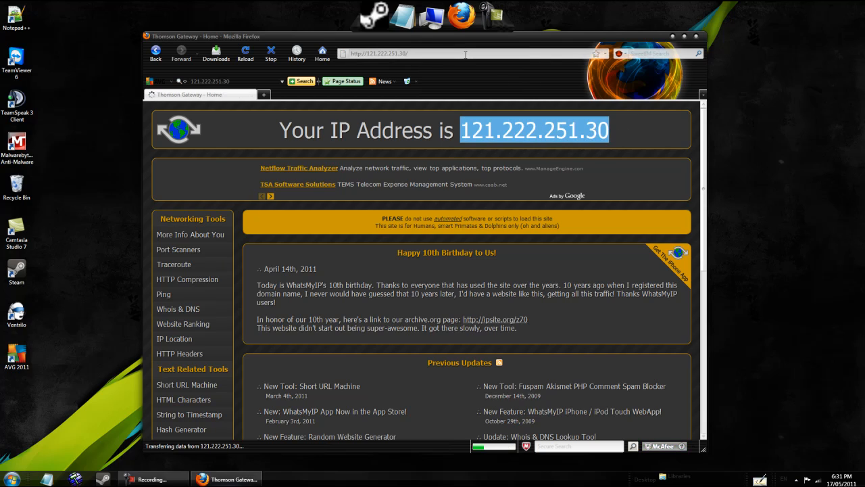
Examine the Thomson Gateway home page, including the logged-in account and the router model heading.
drag(238, 37, 187, 29)
drag(183, 75, 139, 70)
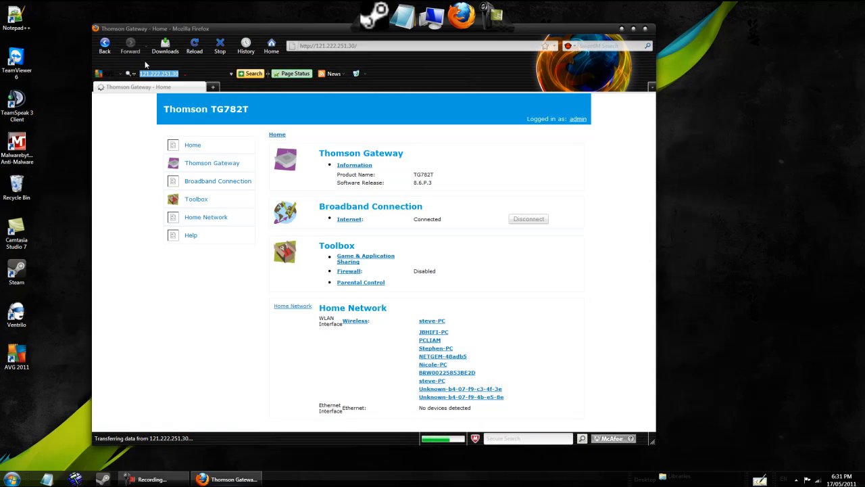
click(512, 117)
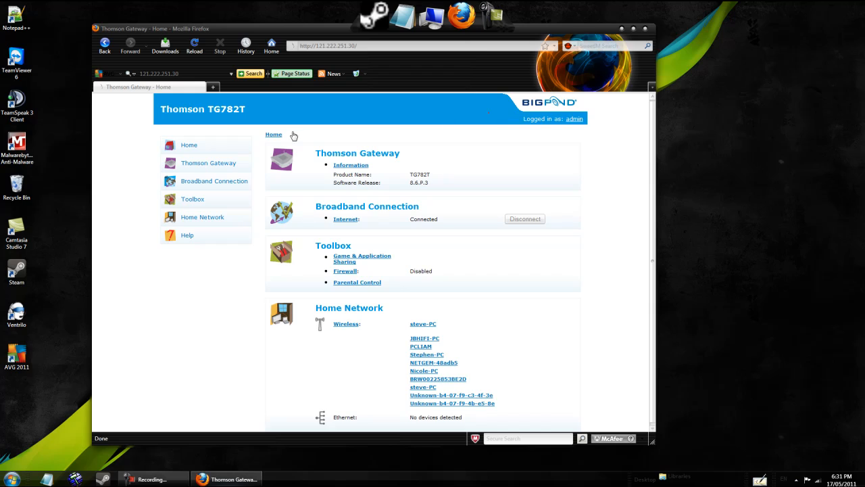
drag(517, 120, 585, 120)
click(401, 102)
mouse_move(158, 111)
mouse_down()
mouse_move(278, 114)
mouse_move(157, 106)
mouse_move(270, 122)
mouse_move(277, 111)
mouse_move(152, 110)
mouse_move(269, 119)
mouse_move(281, 108)
mouse_move(146, 108)
mouse_up()
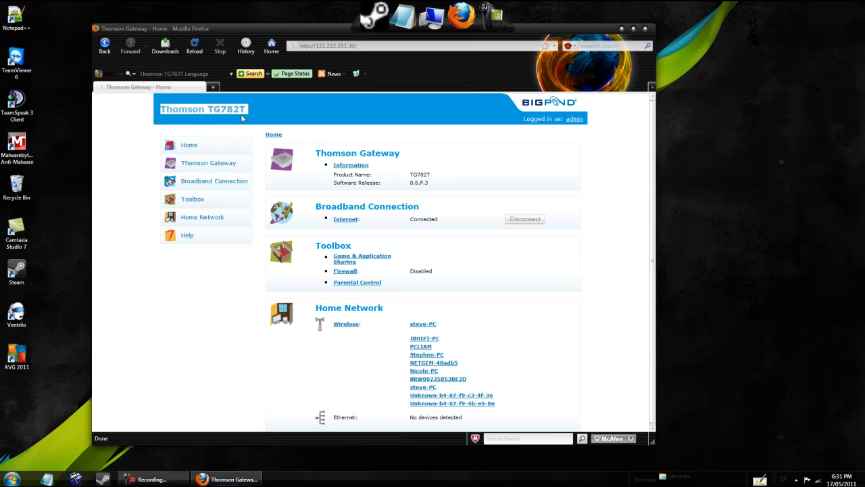
mouse_move(270, 117)
mouse_down()
mouse_move(148, 114)
mouse_move(255, 113)
mouse_up()
mouse_move(273, 113)
mouse_down()
mouse_move(153, 113)
mouse_move(274, 120)
mouse_up()
drag(364, 348, 325, 326)
click(571, 316)
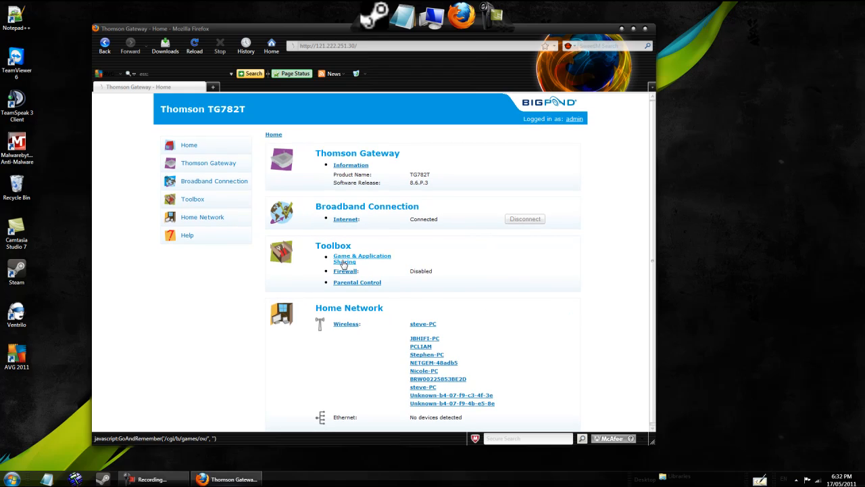
Open the router's Game & Application Sharing page from the Toolbox section.
drag(376, 248, 312, 247)
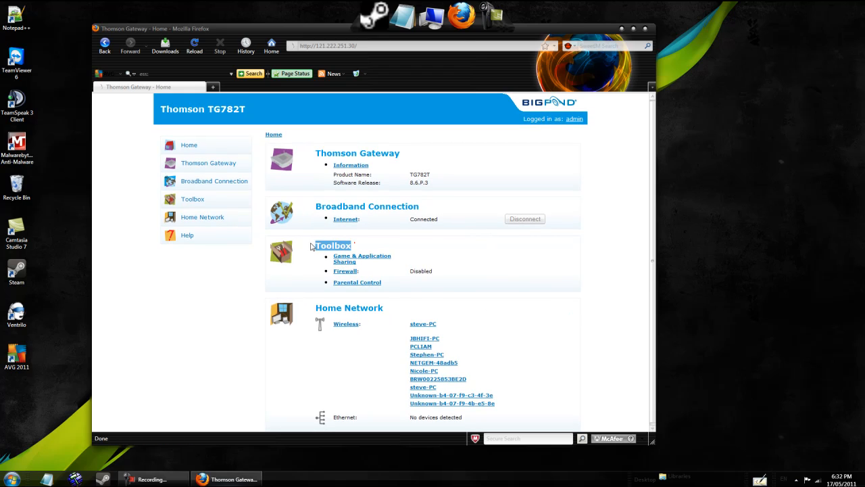
click(358, 260)
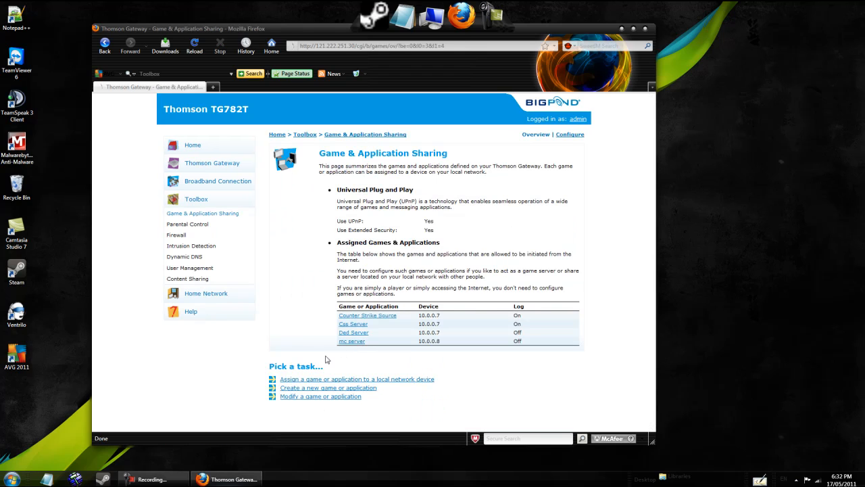
Create a new game or application entry named csspf, defined through manual entry of port maps.
drag(352, 352, 354, 322)
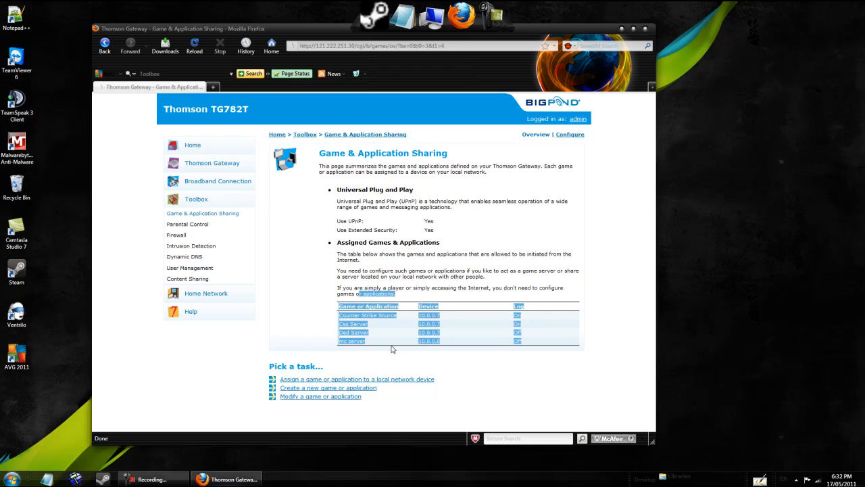
drag(531, 344, 356, 321)
click(353, 350)
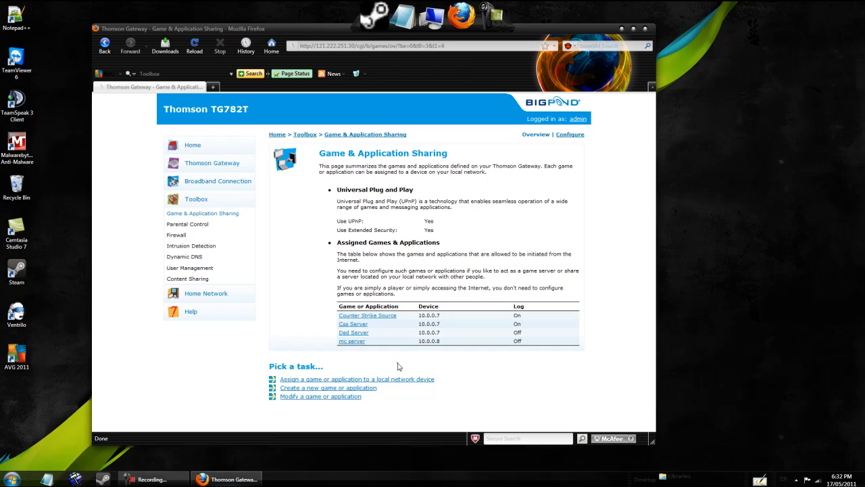
click(298, 390)
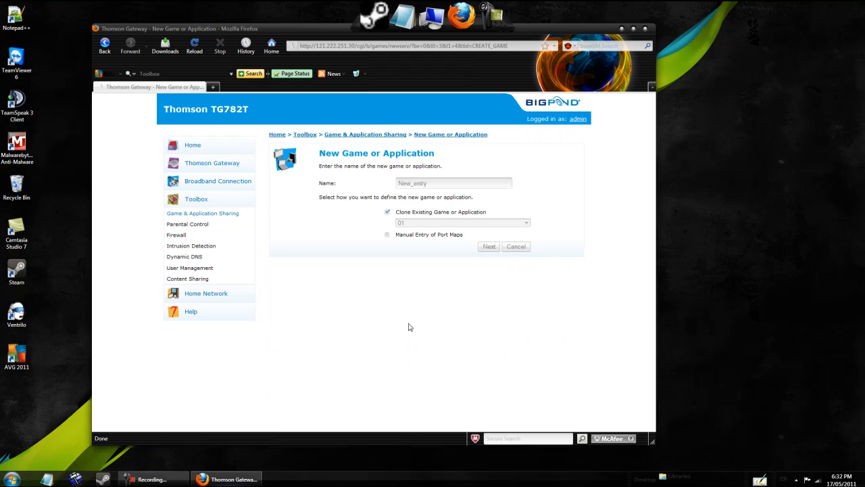
drag(473, 186, 395, 184)
text(csspf)
drag(449, 186, 408, 184)
text(pf)
drag(399, 234, 466, 237)
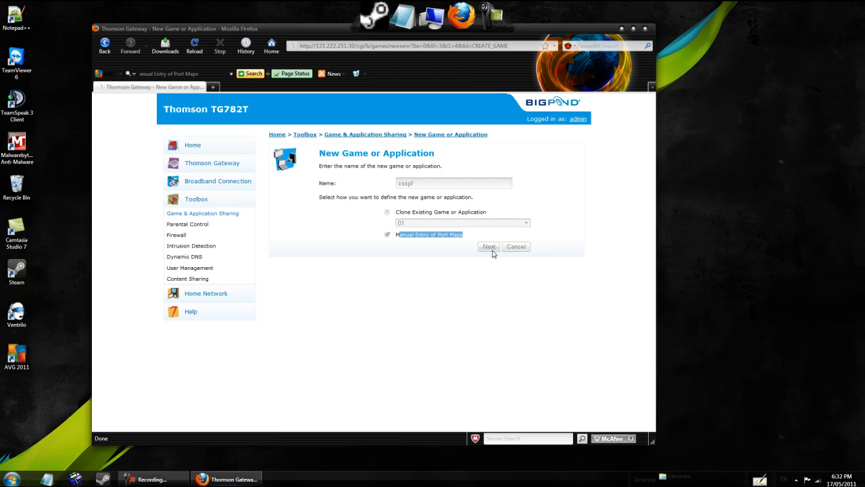
click(491, 249)
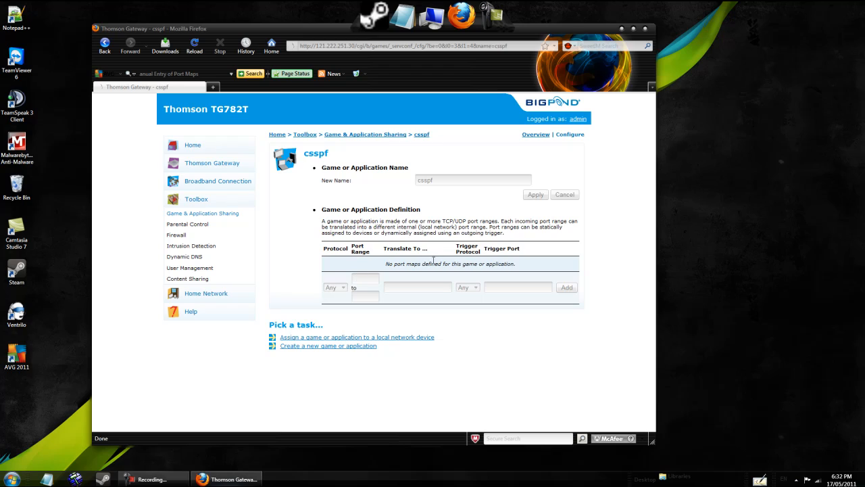
Add a port map to csspf with protocol Any and port range 27005 to 27015.
click(342, 288)
click(341, 288)
click(341, 288)
click(341, 288)
click(508, 289)
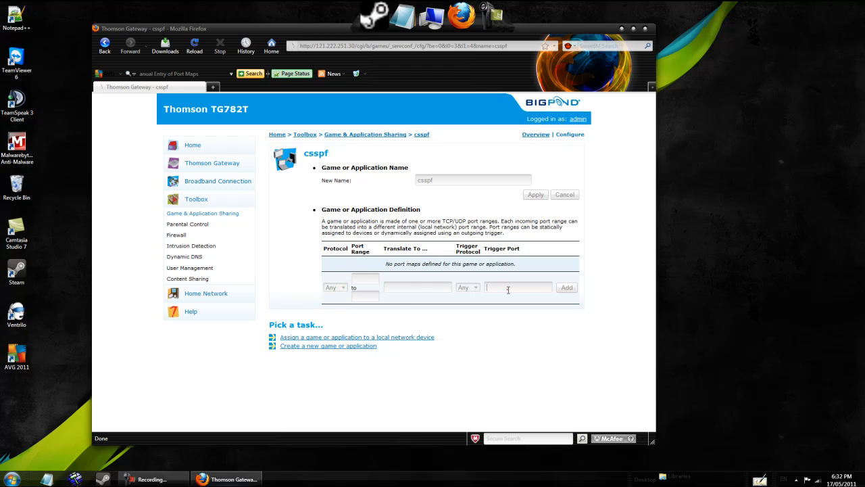
click(343, 291)
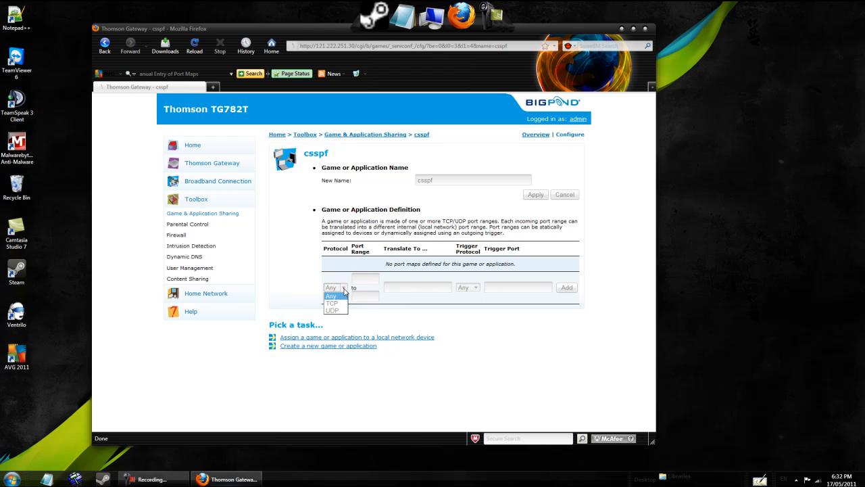
click(331, 298)
click(344, 289)
click(341, 300)
click(362, 278)
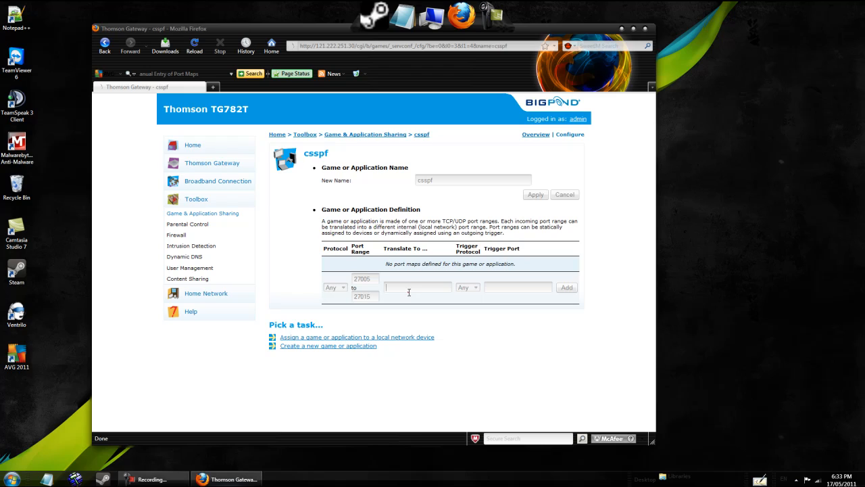
click(470, 288)
click(472, 290)
click(566, 288)
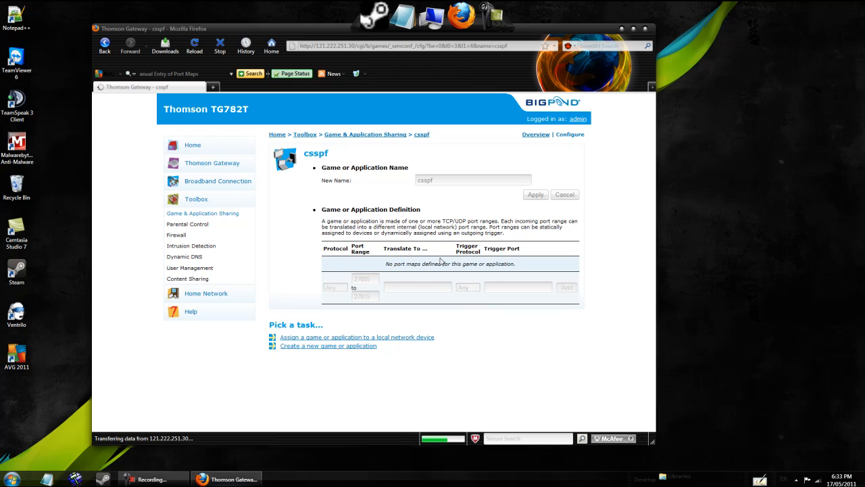
drag(409, 277, 323, 265)
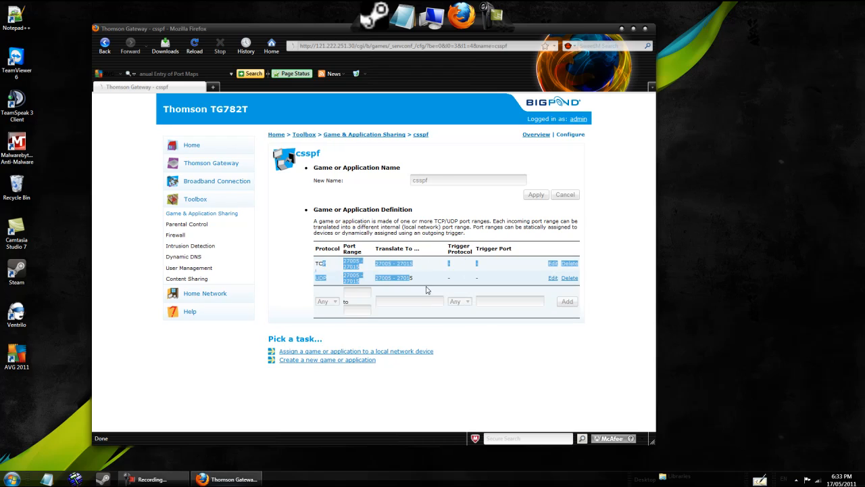
drag(427, 290, 331, 281)
click(369, 370)
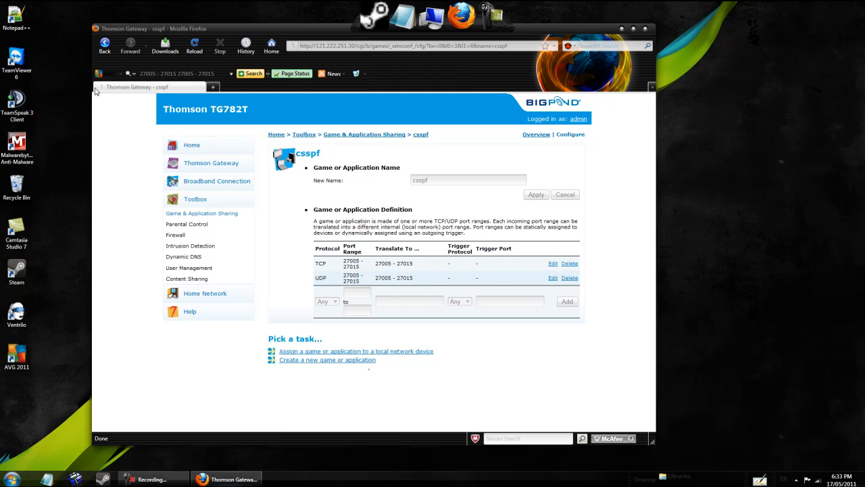
Return to the Game & Application Sharing overview and examine the port maps defined for Css Server.
click(105, 43)
click(105, 45)
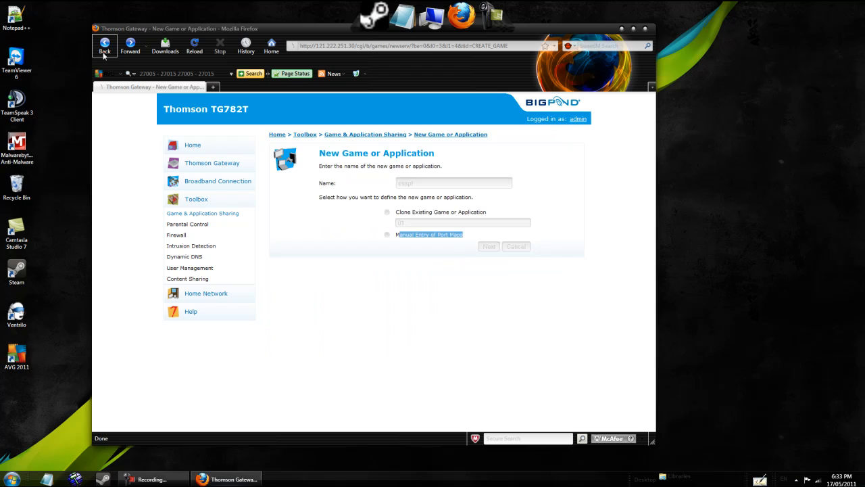
click(104, 44)
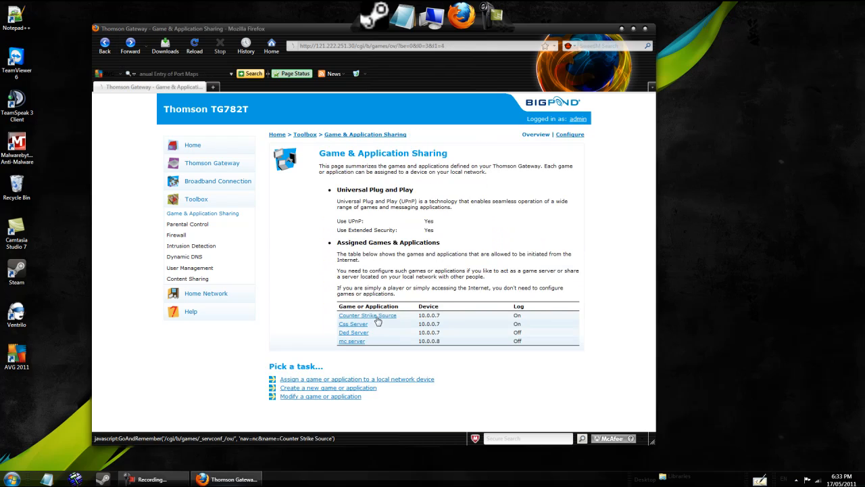
click(352, 324)
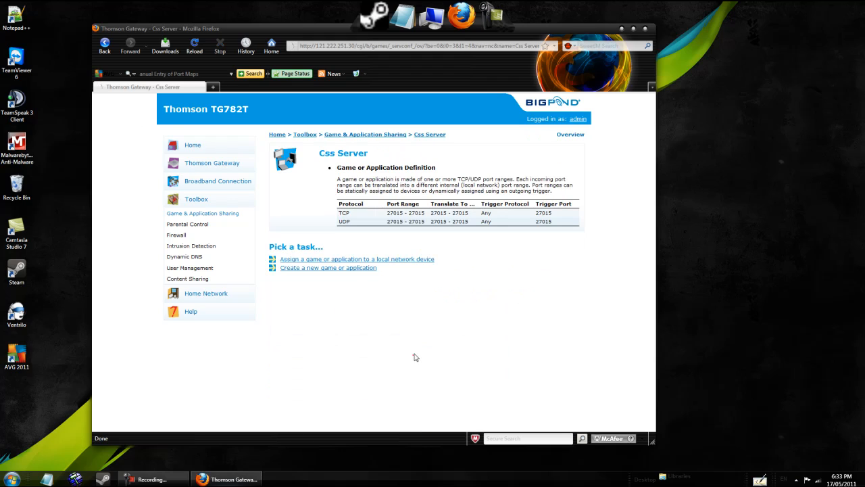
drag(450, 214, 337, 222)
click(463, 220)
click(325, 219)
click(110, 54)
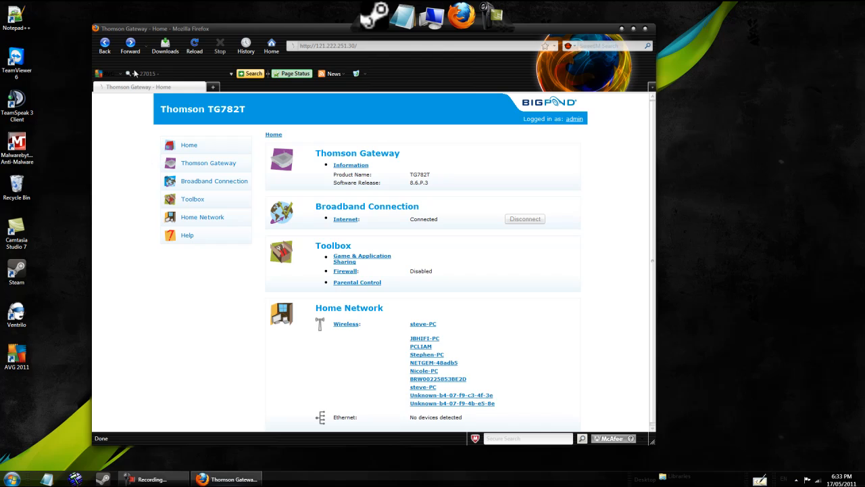
click(131, 46)
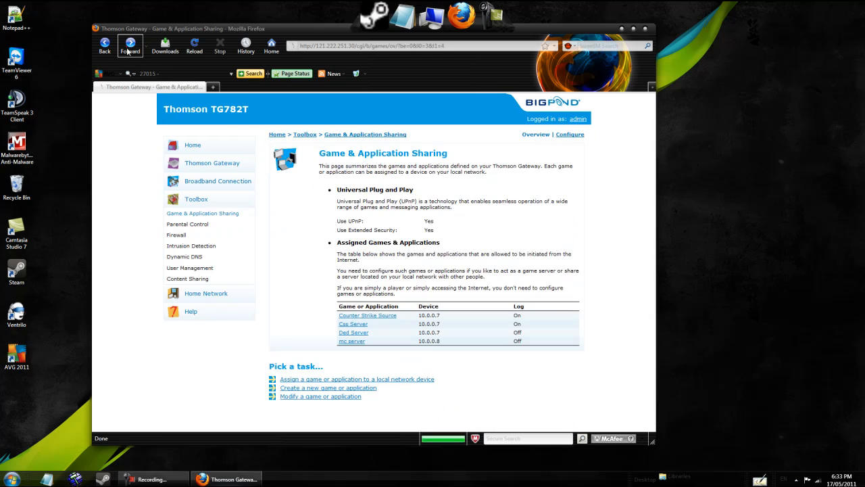
Try to create another game or application entry named csspf with manual entry of port maps.
click(308, 388)
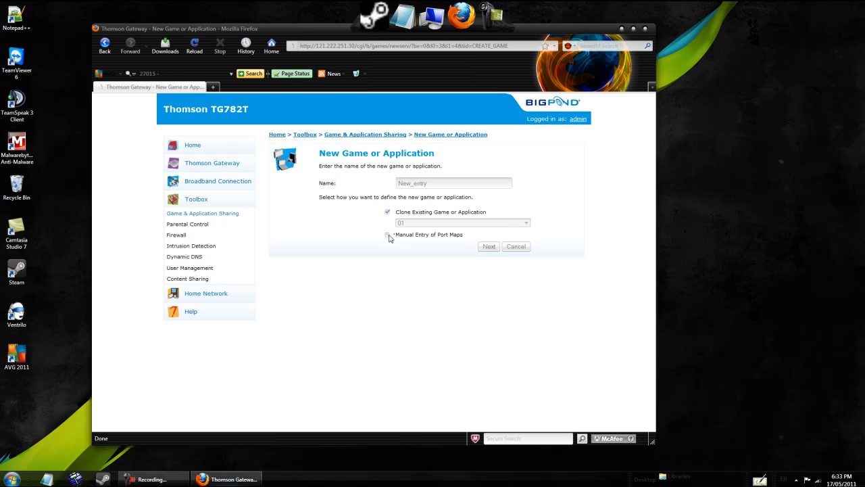
drag(427, 185, 381, 181)
text(T)
click(493, 247)
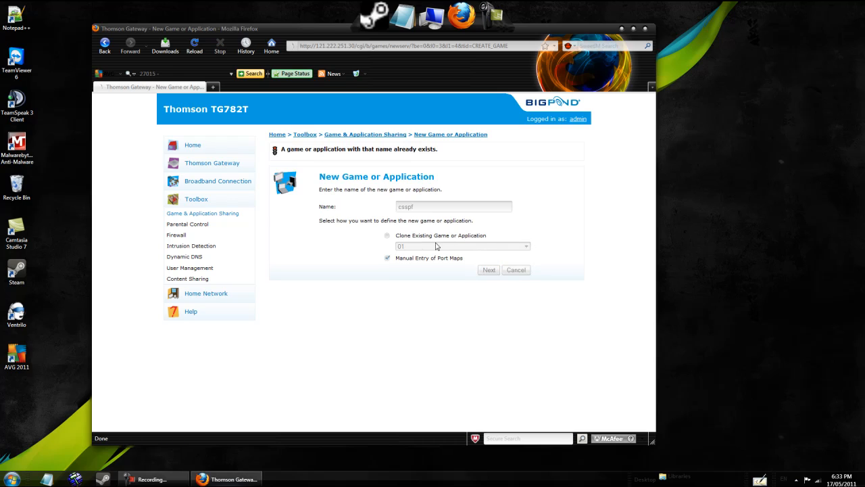
drag(358, 144, 436, 156)
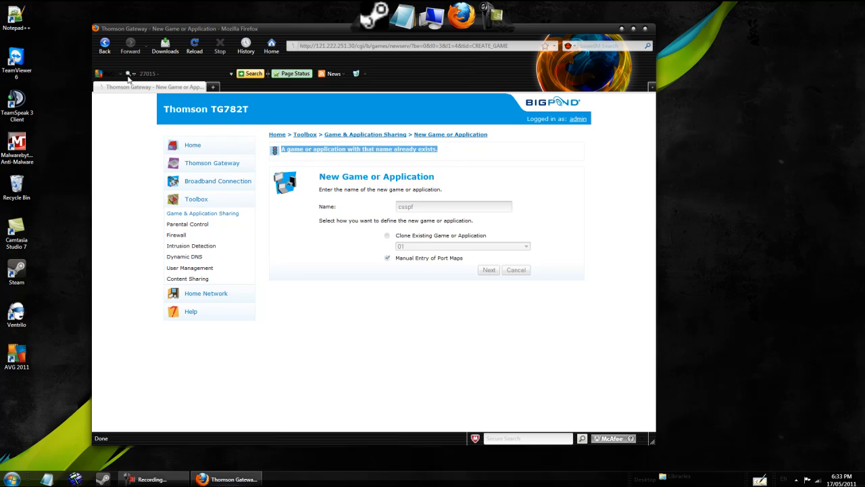
click(105, 46)
click(105, 46)
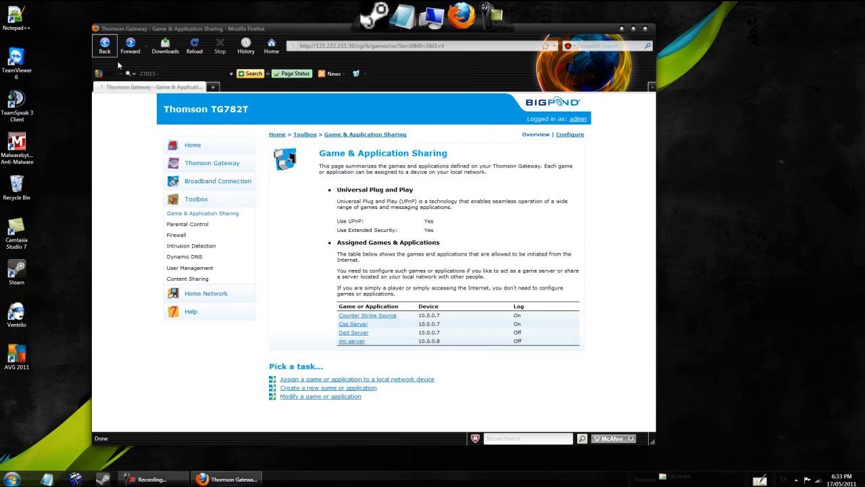
Reload the Game & Application Sharing page and check the device address assigned to Counter Strike Source.
click(196, 47)
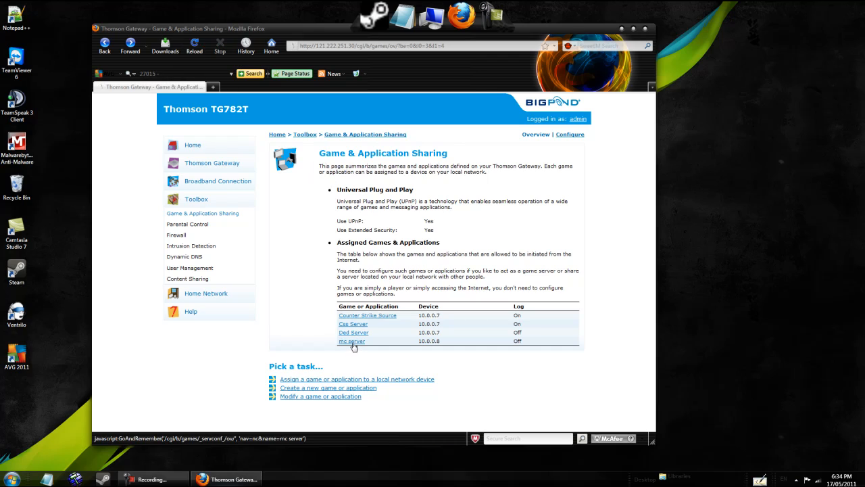
mouse_move(413, 318)
mouse_down()
mouse_move(471, 316)
mouse_move(415, 315)
mouse_up()
click(463, 316)
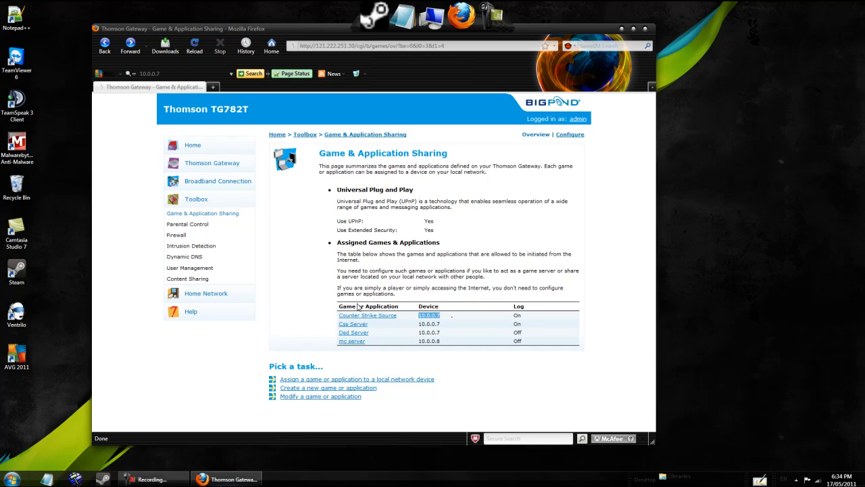
click(150, 478)
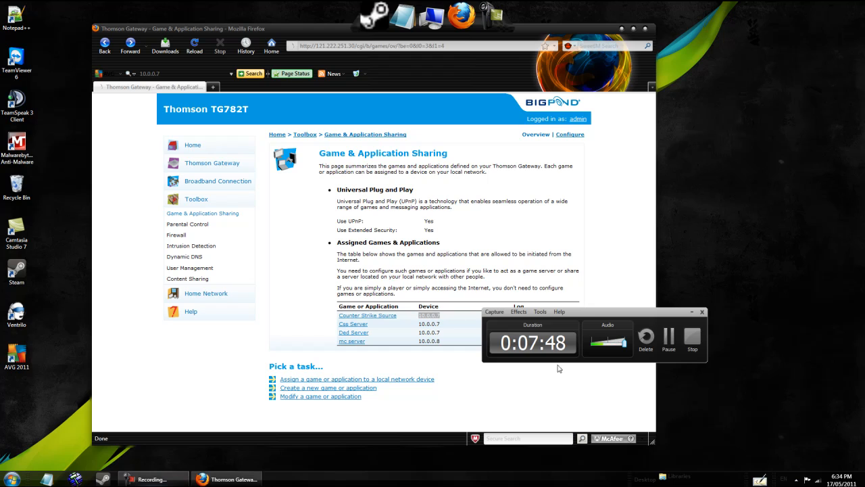
drag(594, 312, 677, 239)
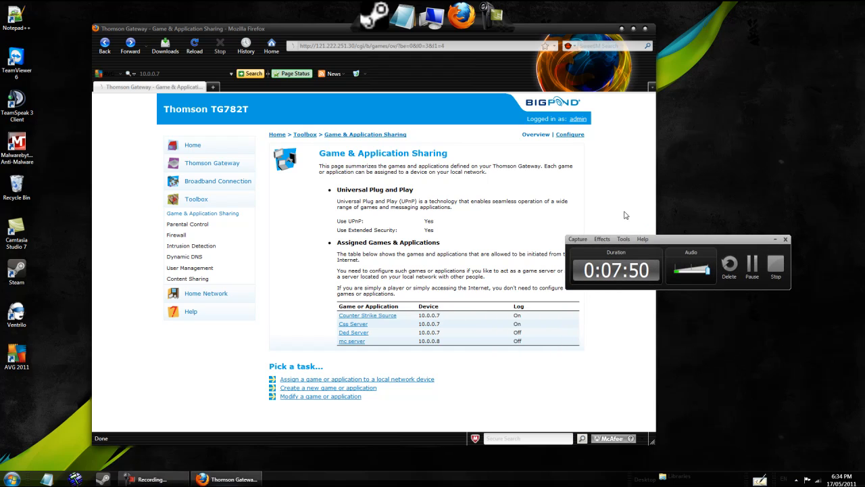
drag(299, 26, 235, 27)
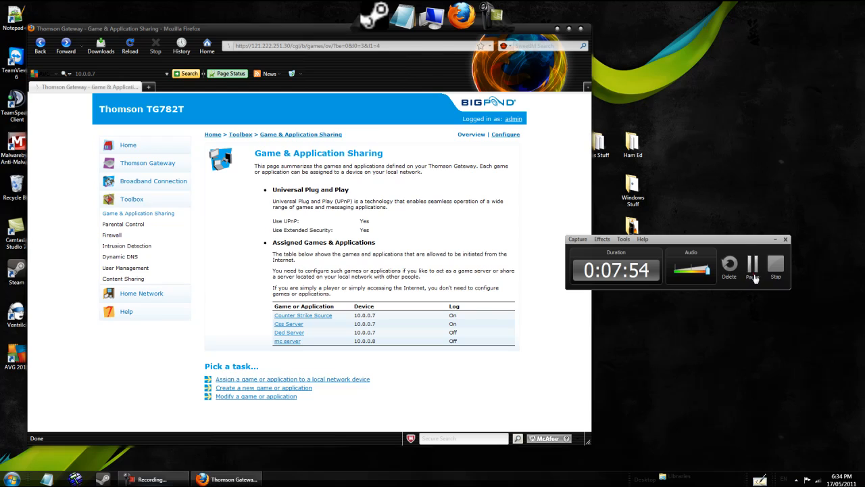
click(755, 277)
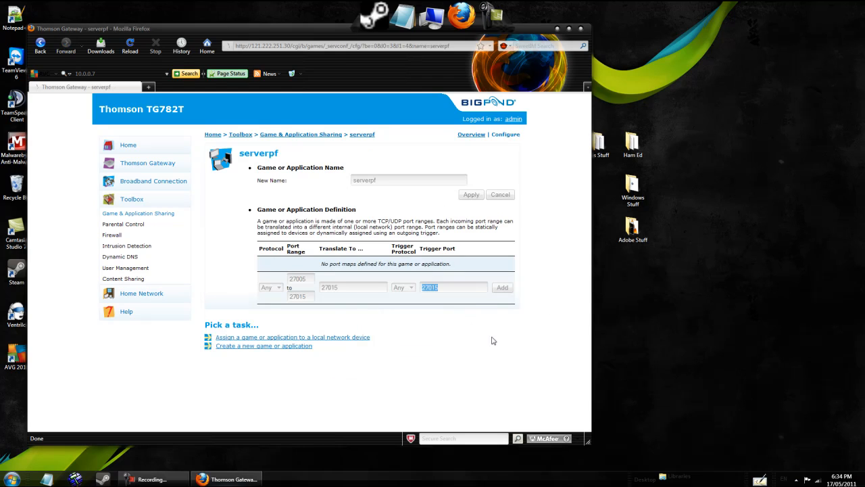
Add a port map to serverpf with protocol Any, range 27005 to 27015, translated to 27015, and trigger port 27015.
key(shift+Tab)
key(shift+Tab)
key(shift+Tab)
key(shift+Tab)
click(279, 288)
click(279, 289)
key(shift+Tab)
drag(353, 290, 298, 289)
click(356, 285)
drag(309, 279, 296, 282)
click(297, 279)
click(505, 289)
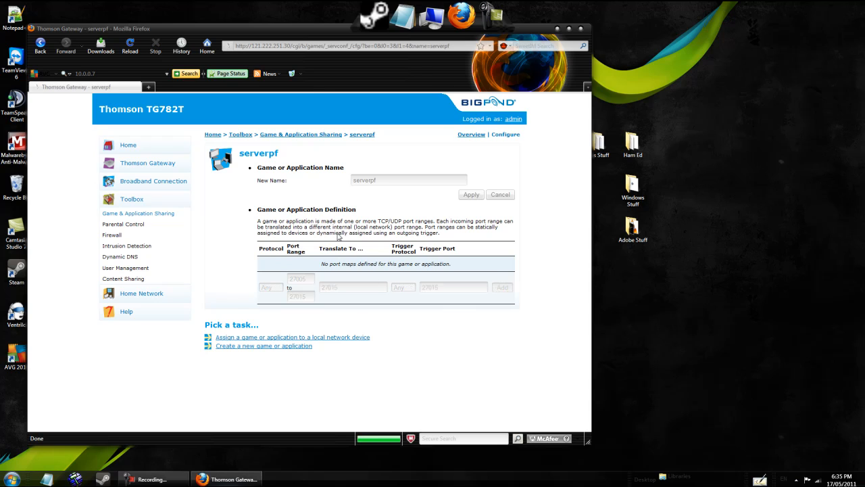
drag(306, 282, 259, 158)
click(356, 161)
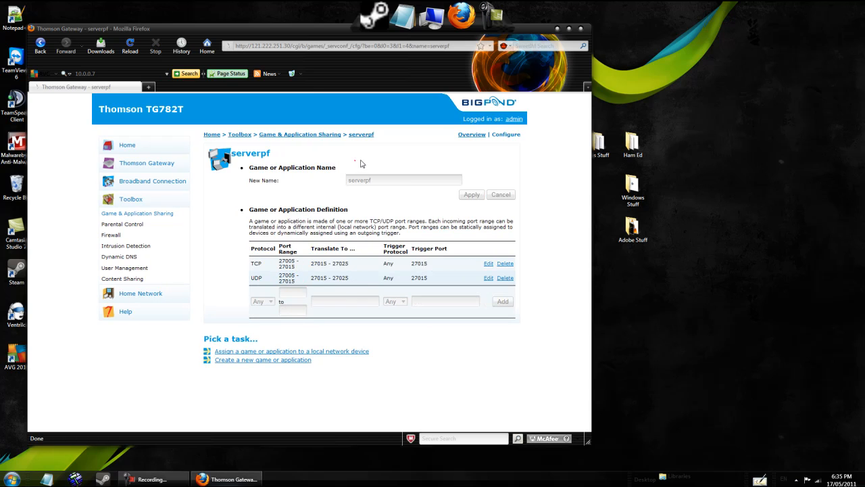
Reposition the browser window and load the website cstrike-planet.com.
drag(588, 31, 573, 142)
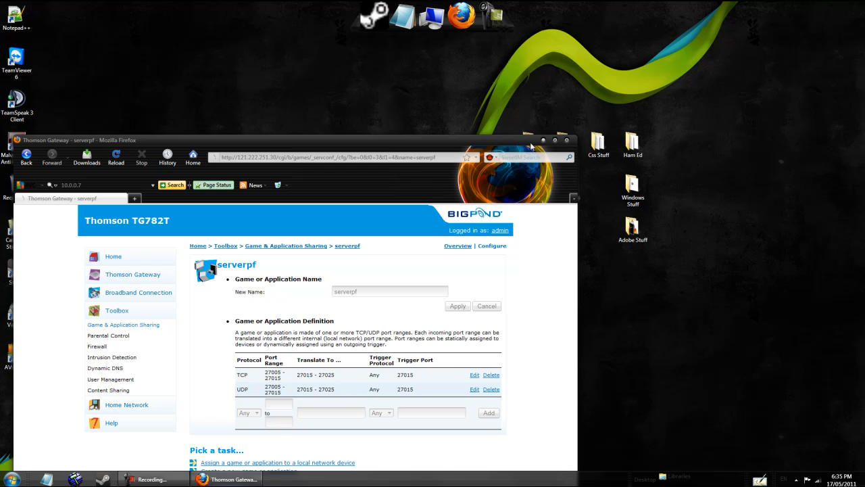
click(319, 156)
drag(329, 141, 511, 51)
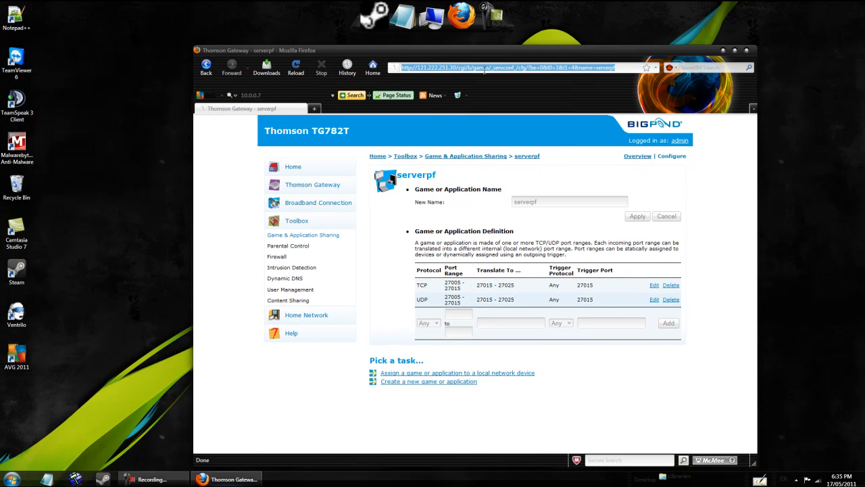
text(str)
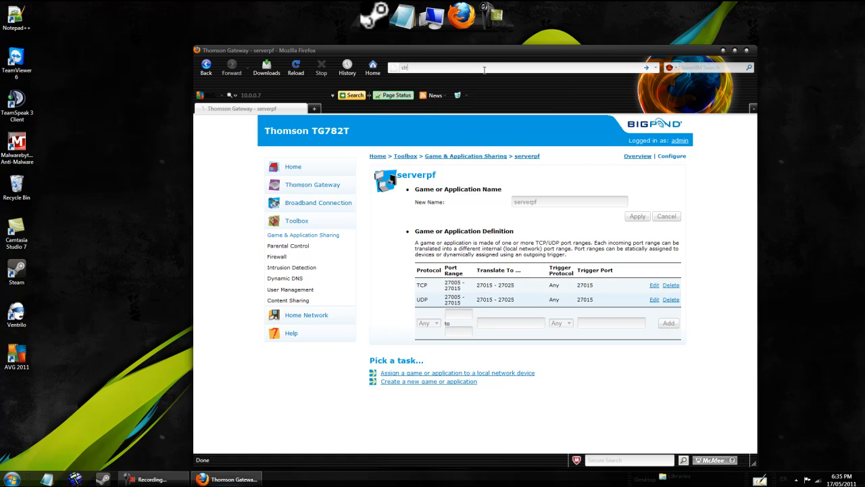
text(s)
key(BackSpace)
text(cstrike-planet.com)
key(Return)
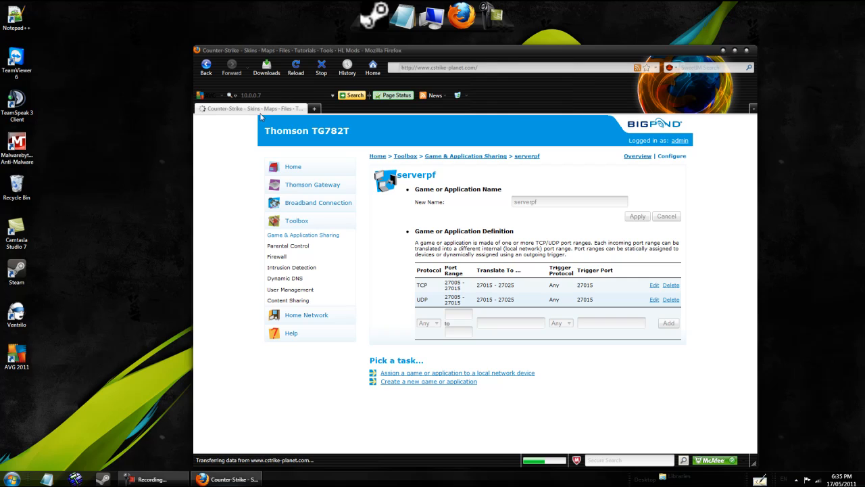
Open the srcds cfgmaker tool on the CStrike-Planet home page.
scroll(377, 182, down, 3)
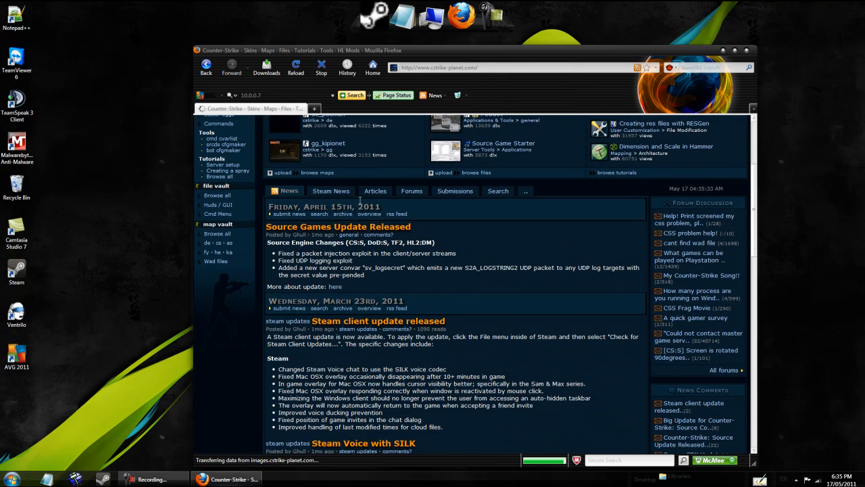
scroll(361, 198, up, 4)
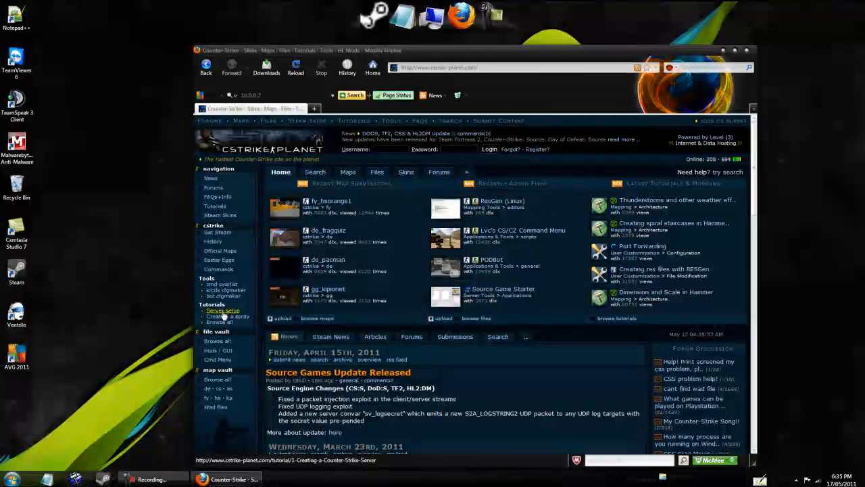
click(230, 290)
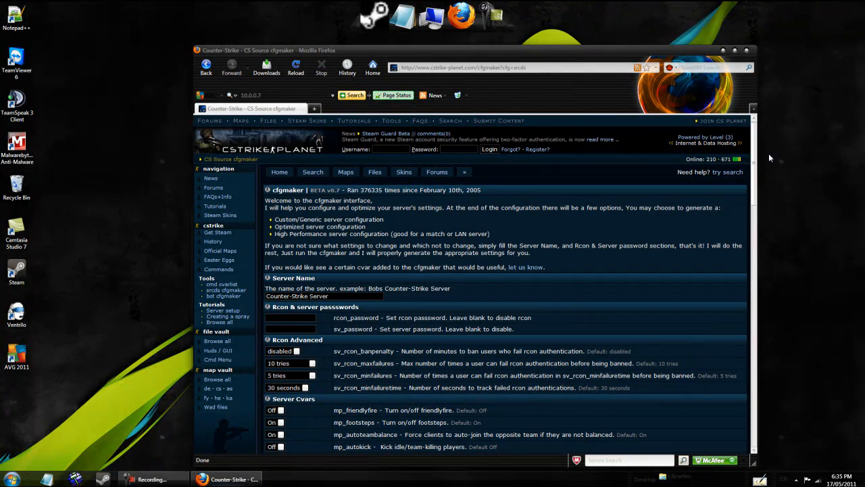
mouse_move(753, 166)
mouse_down()
mouse_move(762, 456)
mouse_move(772, 164)
mouse_up()
drag(74, 107, 167, 284)
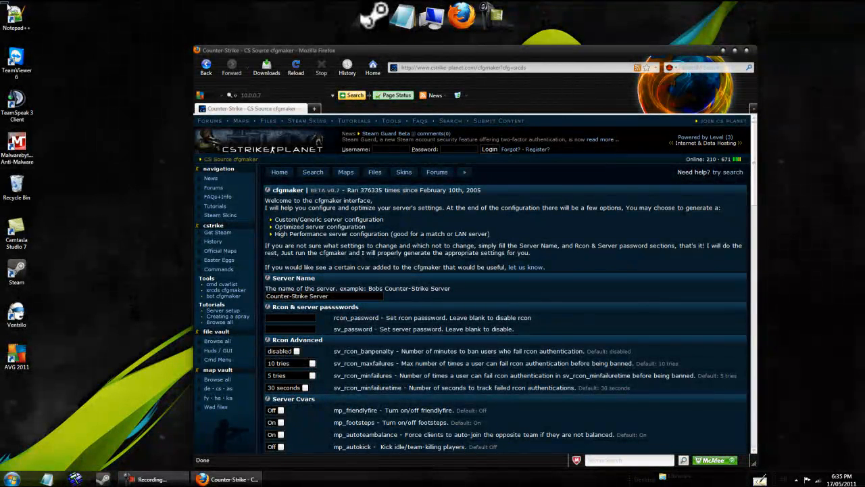
drag(7, 5, 34, 372)
click(147, 366)
Set the server name in the cfgmaker form to "Watto2011 Server" and review the rcon password and ban penalty options.
drag(360, 295, 267, 297)
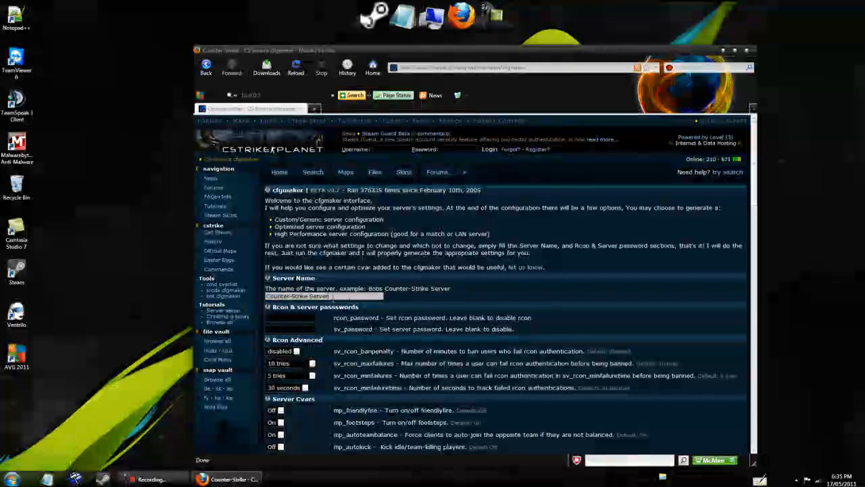
text(Watto2011)
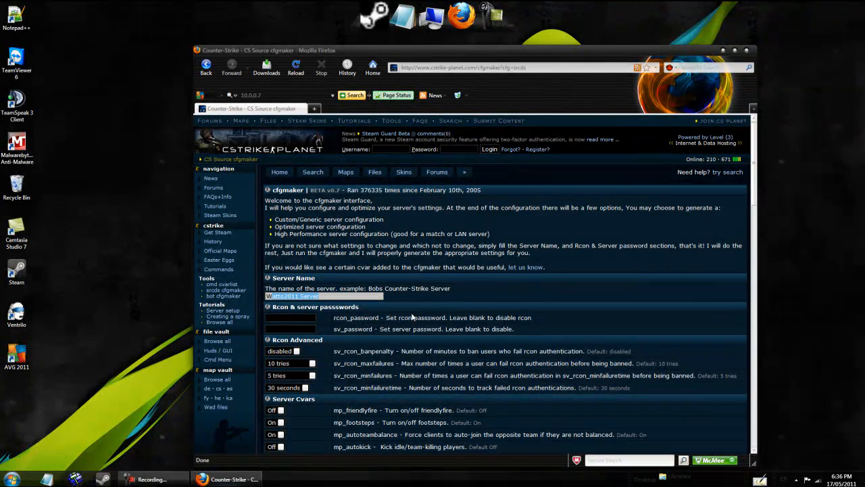
drag(533, 319, 331, 319)
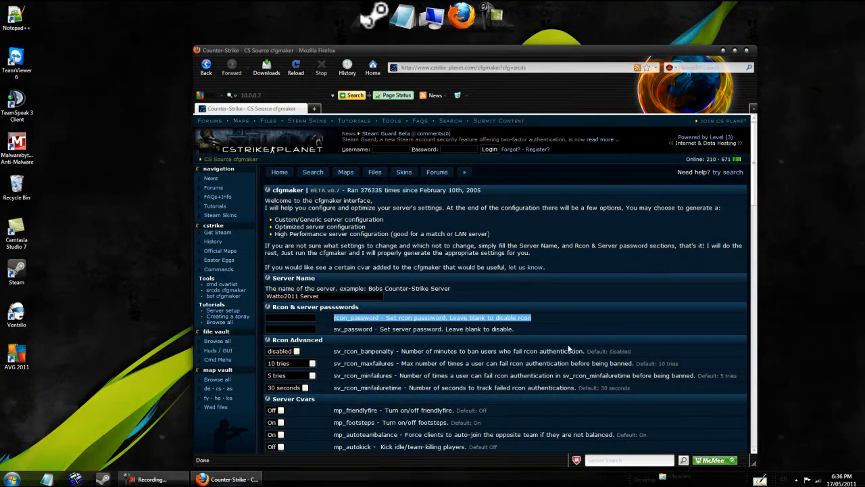
drag(642, 352, 406, 343)
Change the mp_chattime value, keep Generic cfg as the auto cfg option, and run the cfgmaker.
scroll(401, 340, down, 9)
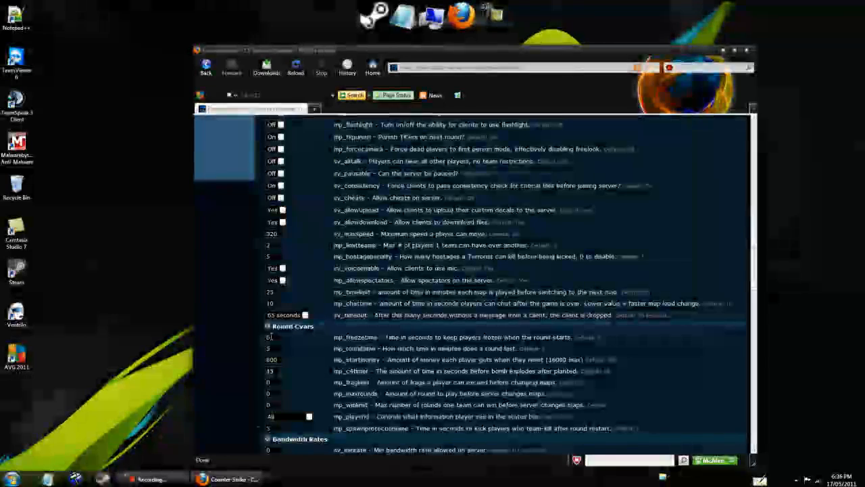
drag(276, 303, 244, 302)
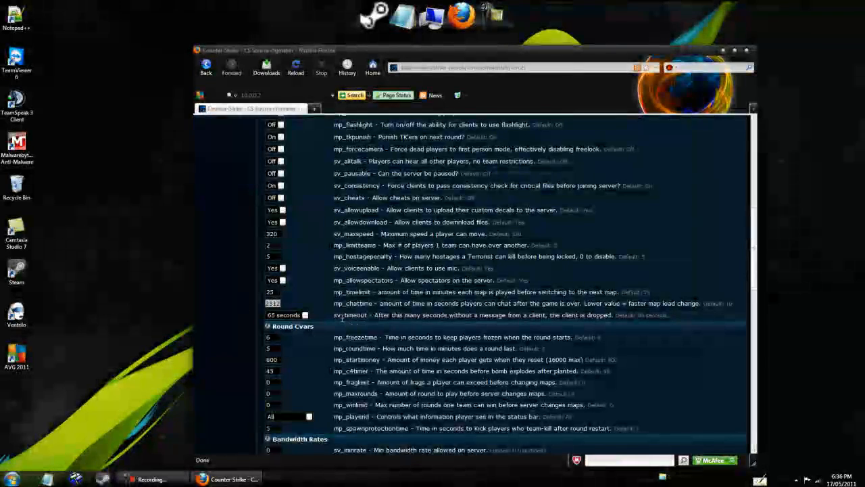
scroll(342, 319, down, 20)
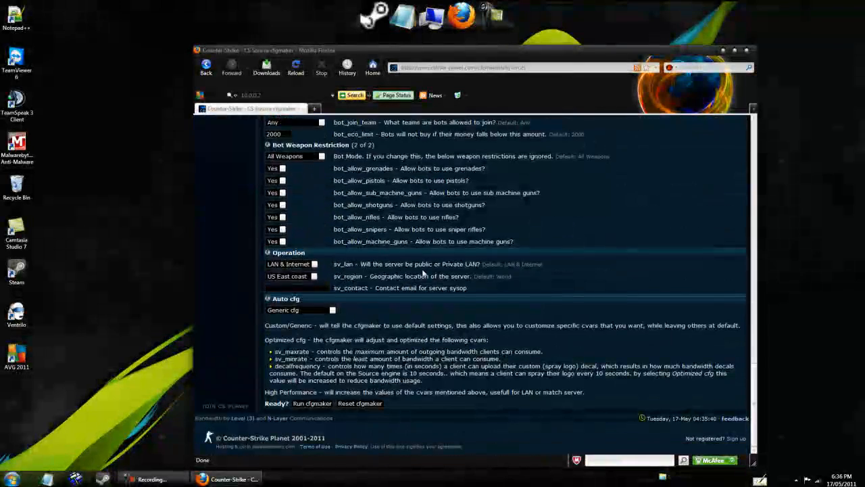
click(320, 311)
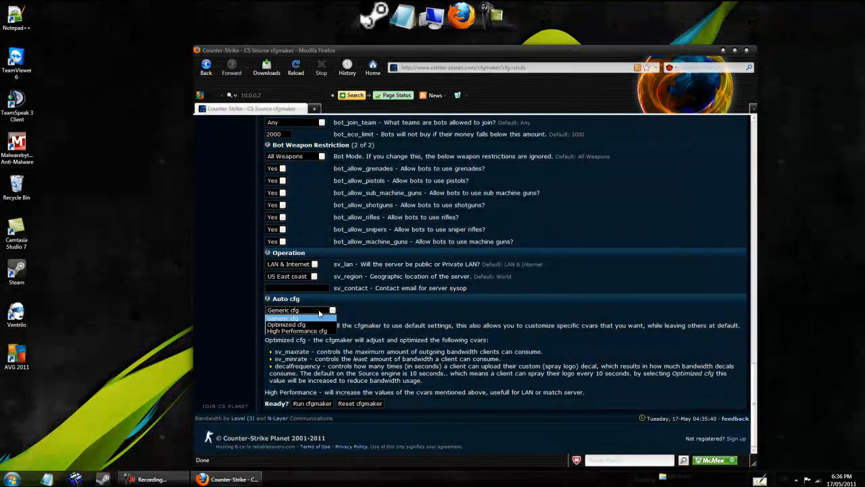
click(295, 313)
click(310, 404)
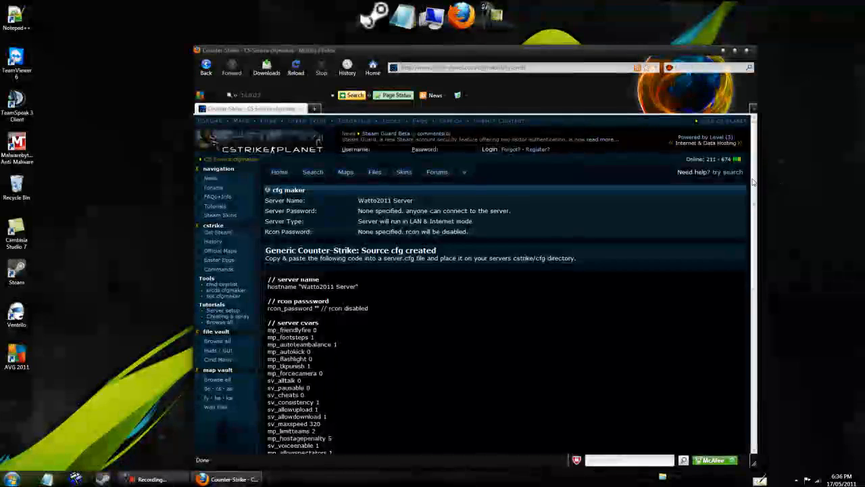
Copy the complete generated server configuration text and minimize the browser window.
scroll(525, 425, down, 8)
drag(329, 412, 273, 207)
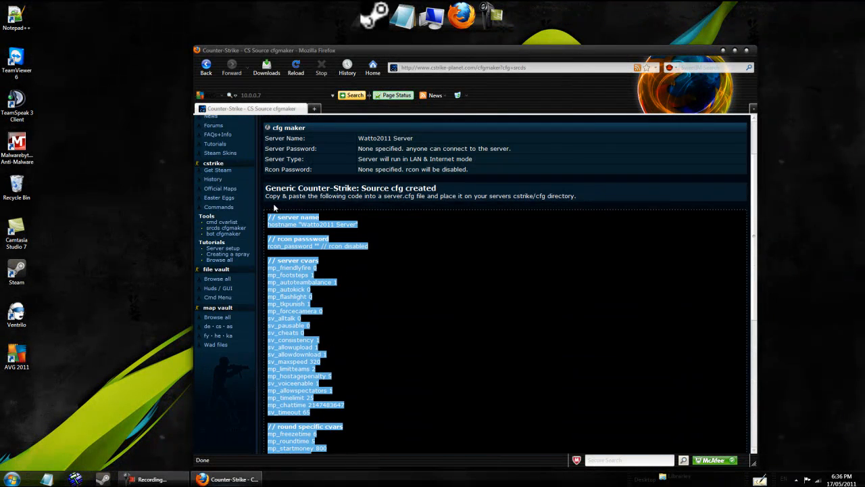
right_click(299, 216)
click(326, 228)
click(724, 51)
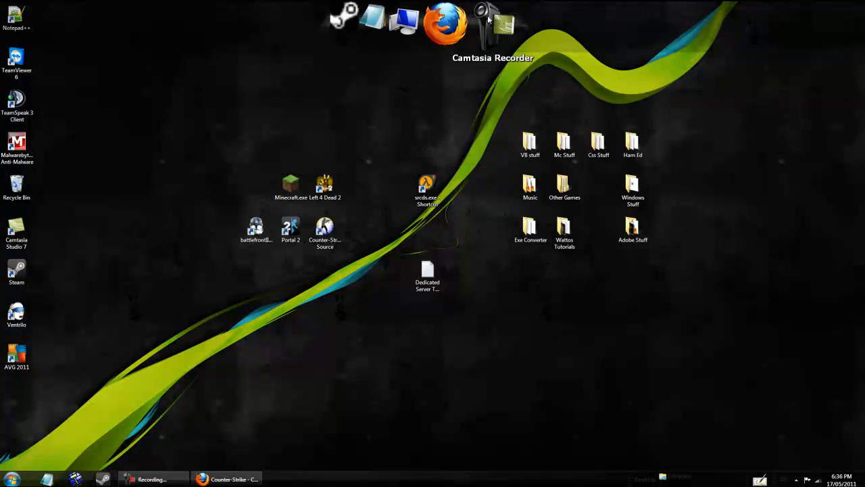
Browse the C: drive to the Valve folder inside Program Files (x86).
click(446, 26)
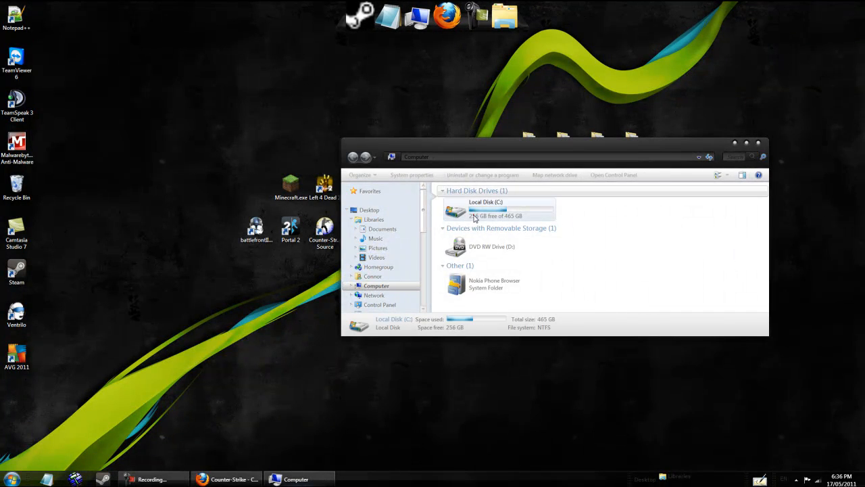
double_click(517, 202)
scroll(529, 252, down, 2)
double_click(500, 266)
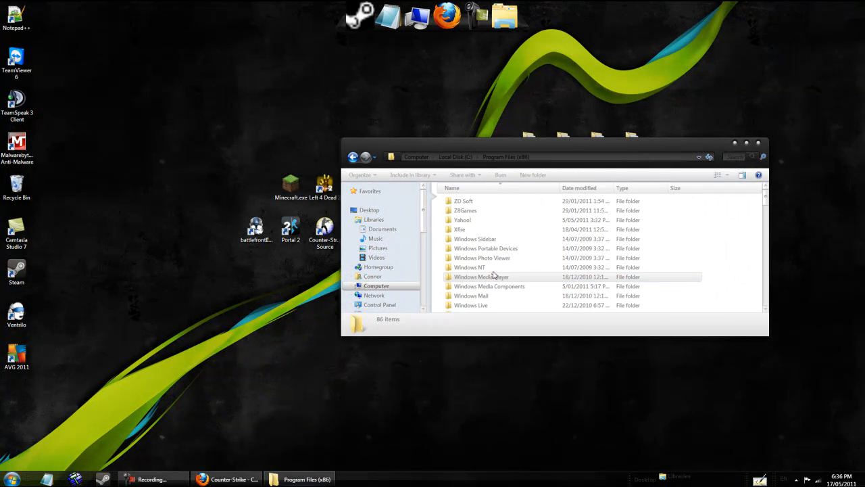
scroll(493, 274, down, 5)
scroll(493, 275, down, 1)
double_click(482, 266)
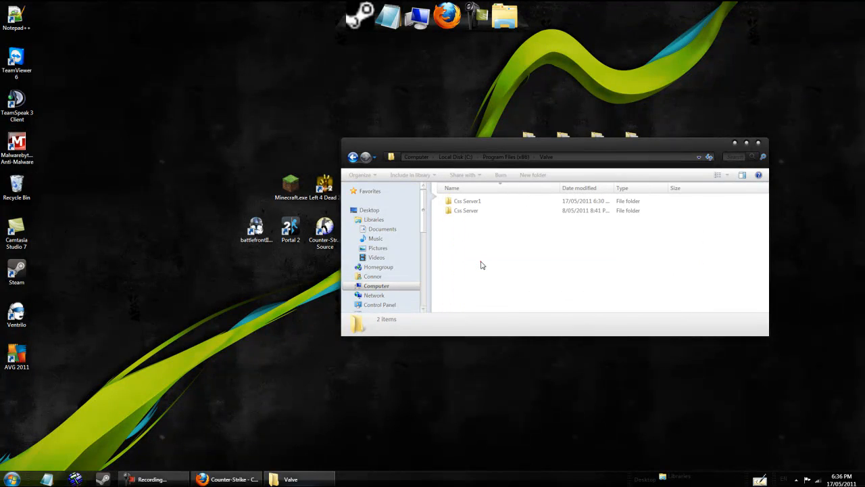
Open the orangebox folder inside the Css Server folder.
double_click(478, 205)
key(BackSpace)
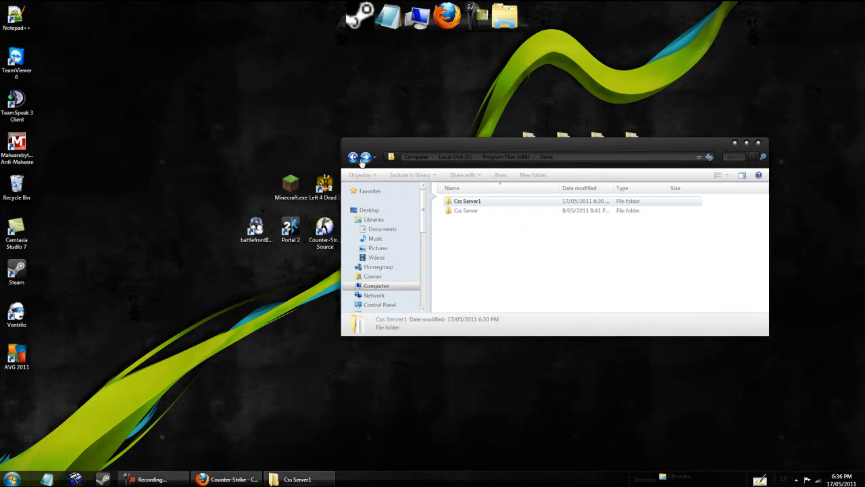
click(482, 212)
double_click(482, 215)
double_click(464, 211)
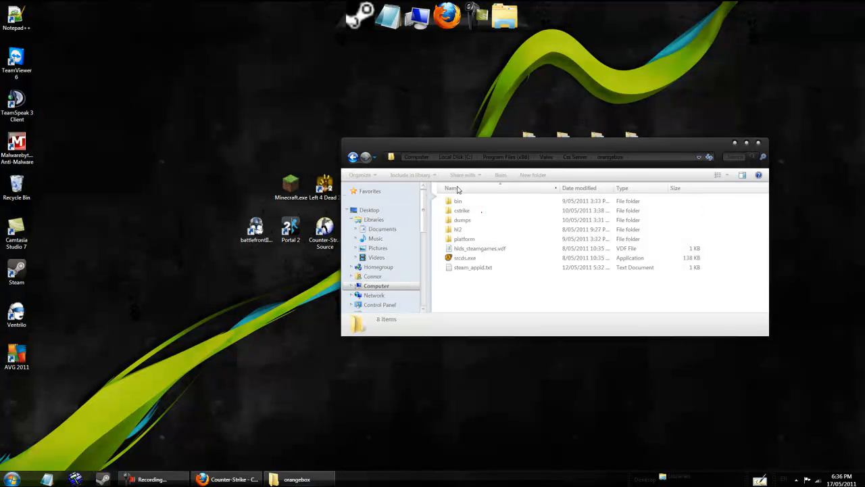
click(353, 158)
drag(469, 281, 489, 198)
drag(502, 273, 476, 169)
double_click(483, 211)
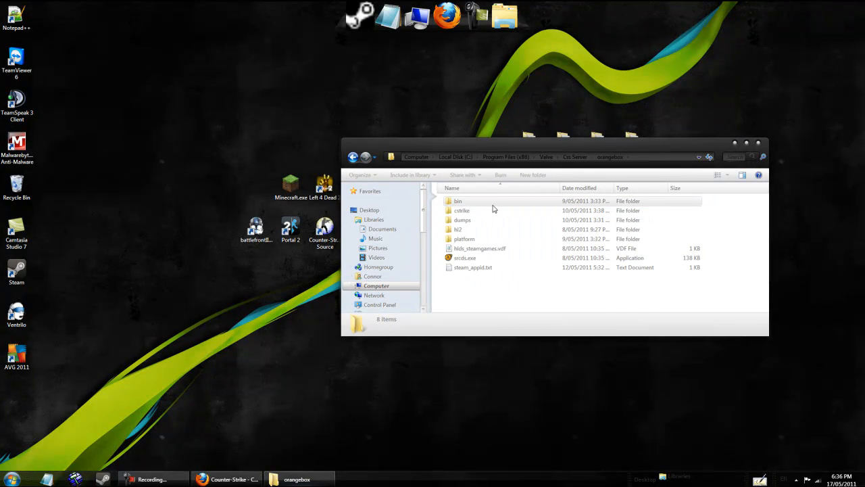
Open the cfg folder inside the server's cstrike folder.
double_click(462, 211)
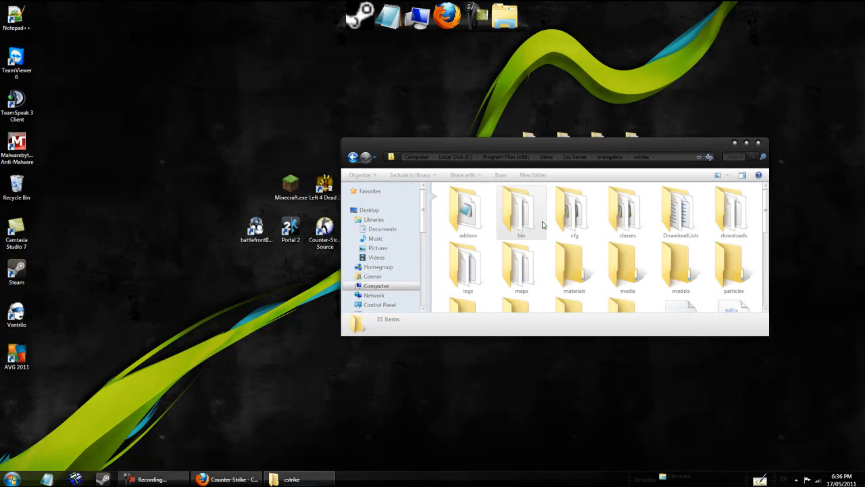
click(457, 227)
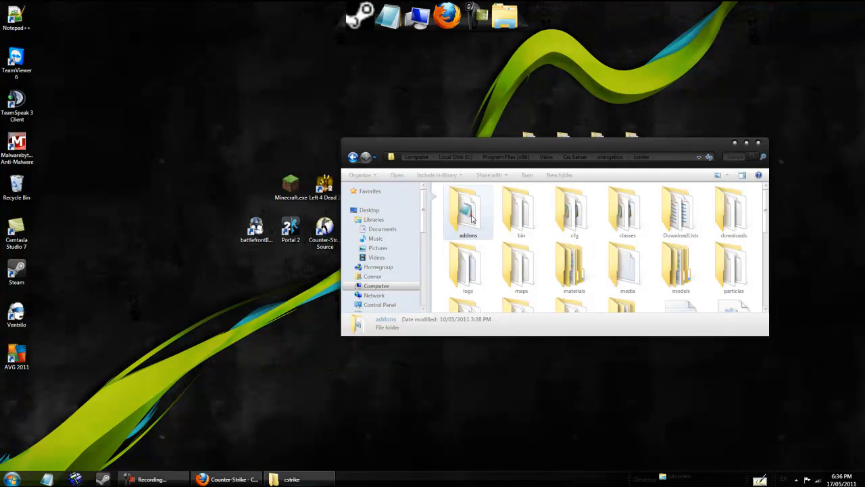
click(570, 228)
double_click(570, 228)
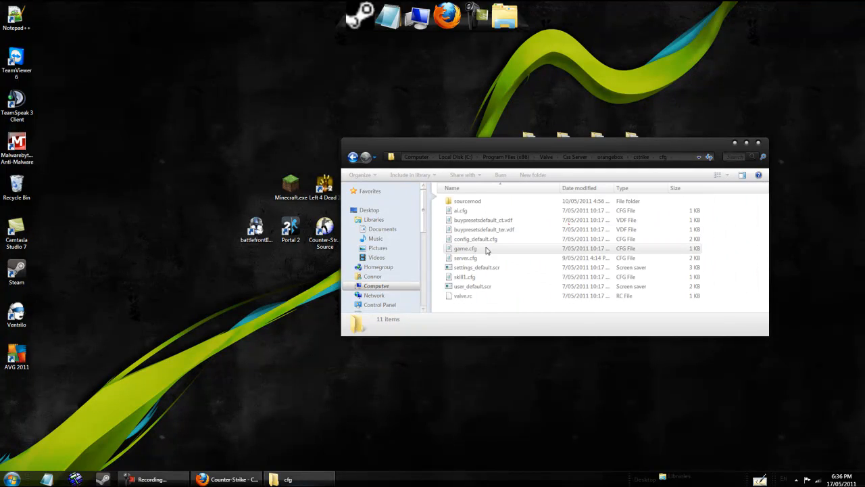
Create a new text document named server.txt in the cfg folder.
right_click(482, 304)
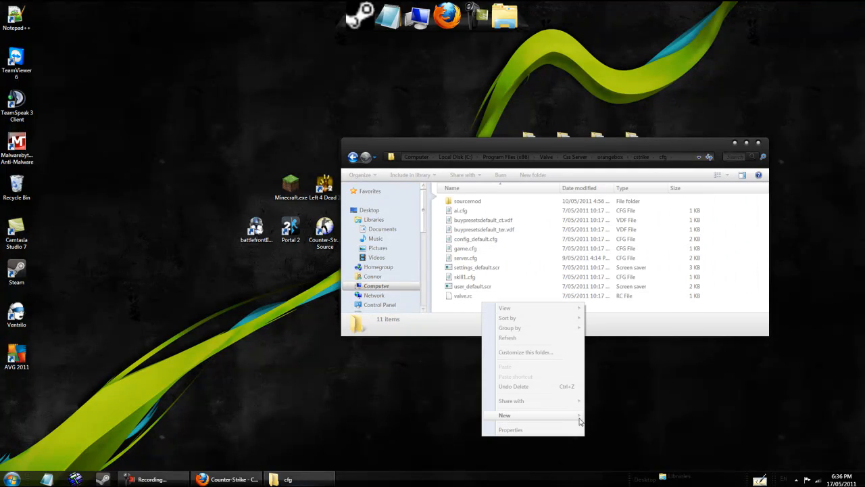
mouse_move(580, 421)
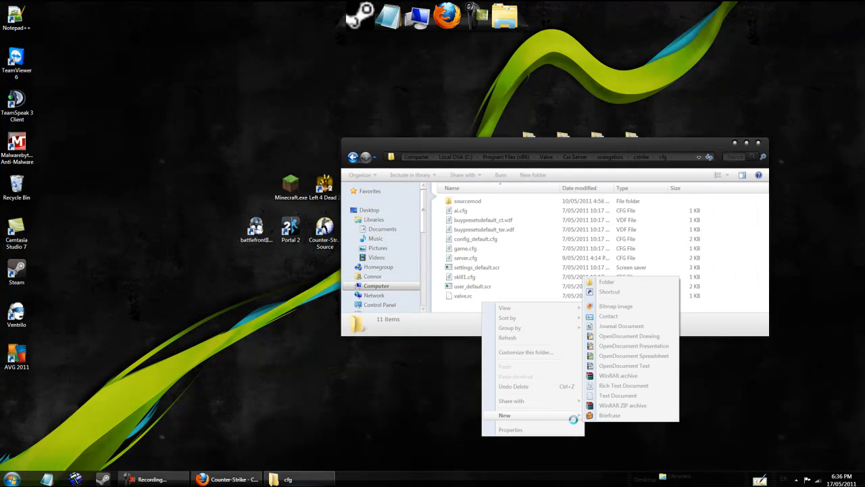
click(640, 395)
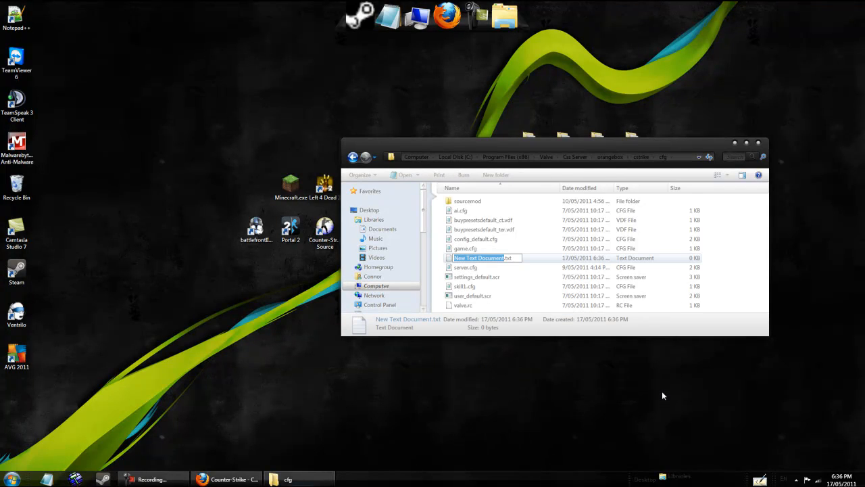
key(BackSpace)
text(ser)
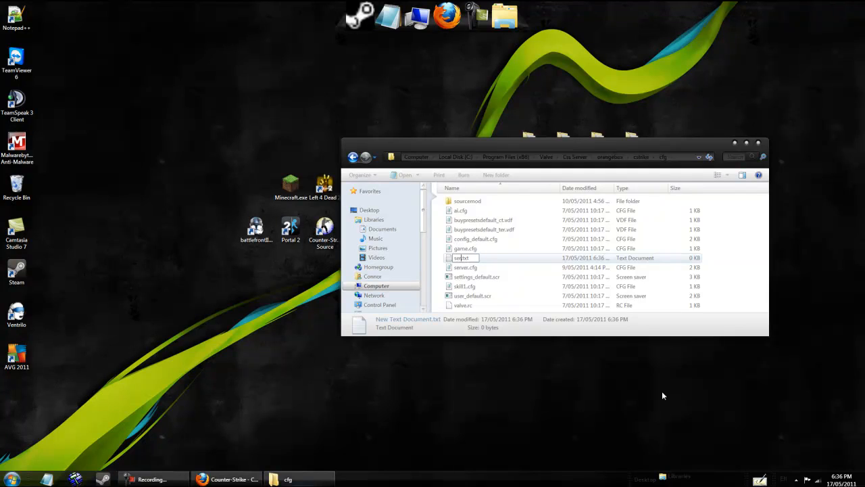
text(ver)
key(Return)
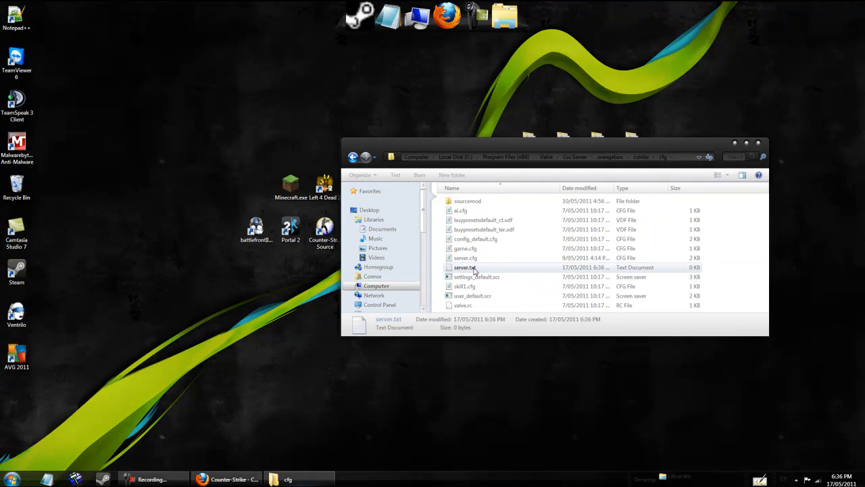
Open server.txt in Notepad and paste the copied server configuration into it.
double_click(473, 268)
right_click(309, 144)
click(347, 182)
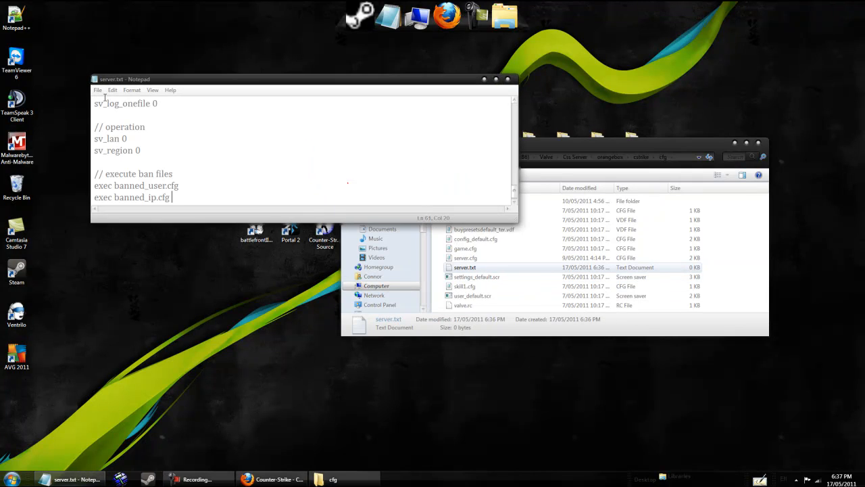
Save the document as server1.cfg in the cfg folder with the file type All Files, and close Notepad.
click(98, 90)
click(123, 133)
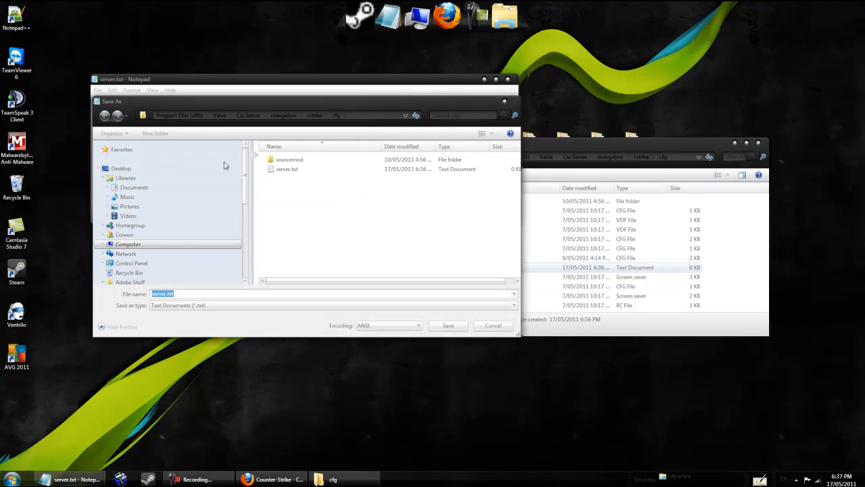
click(184, 305)
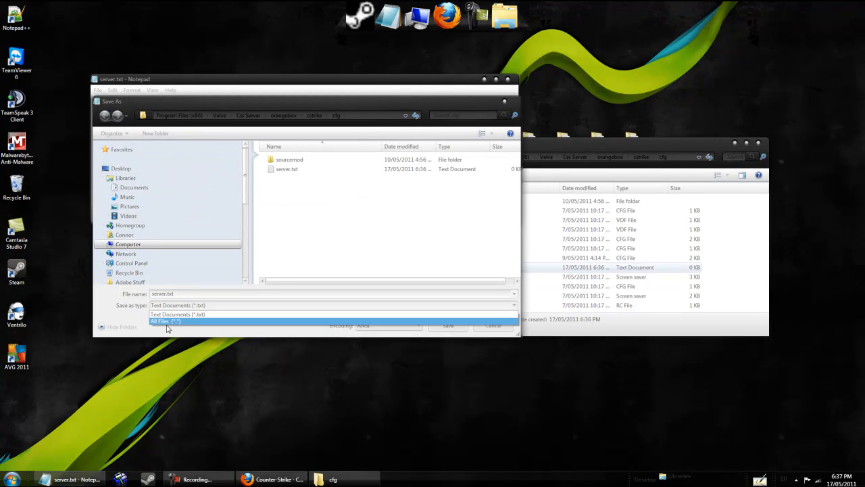
click(162, 321)
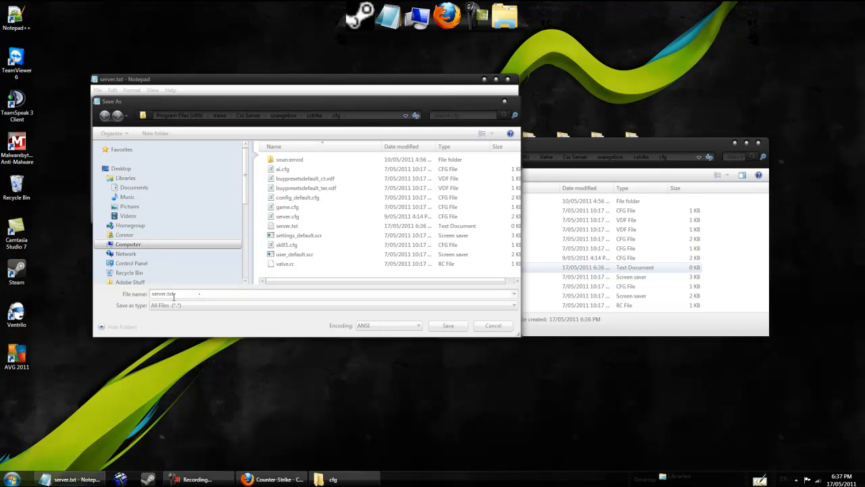
text(cfg)
text(1)
key(Return)
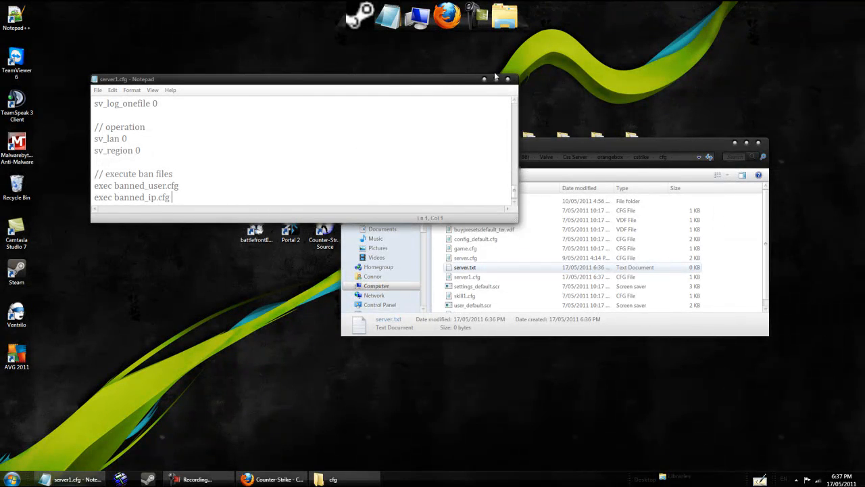
click(509, 81)
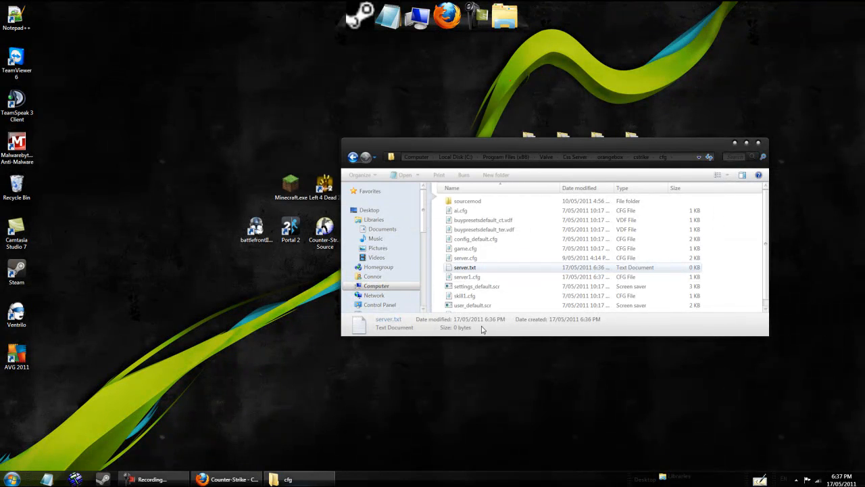
Delete server.txt and server1.cfg from the cfg folder, keeping the existing server.cfg.
key(Delete)
key(Return)
click(473, 268)
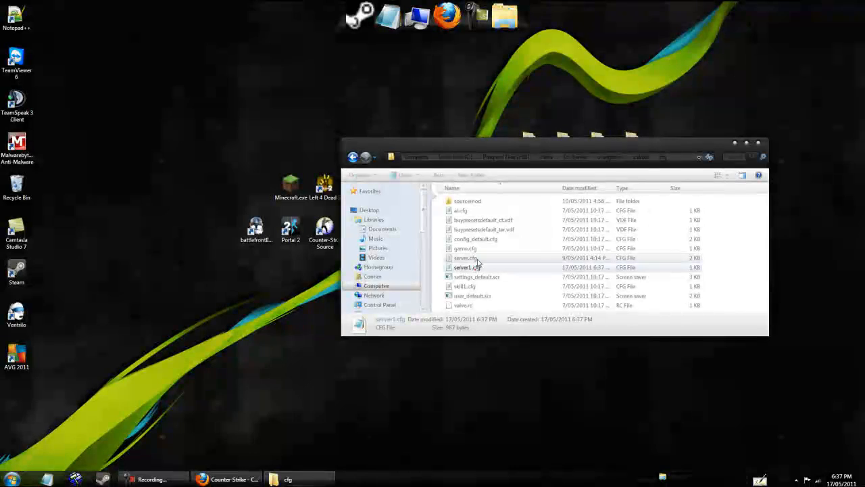
key(Delete)
key(Return)
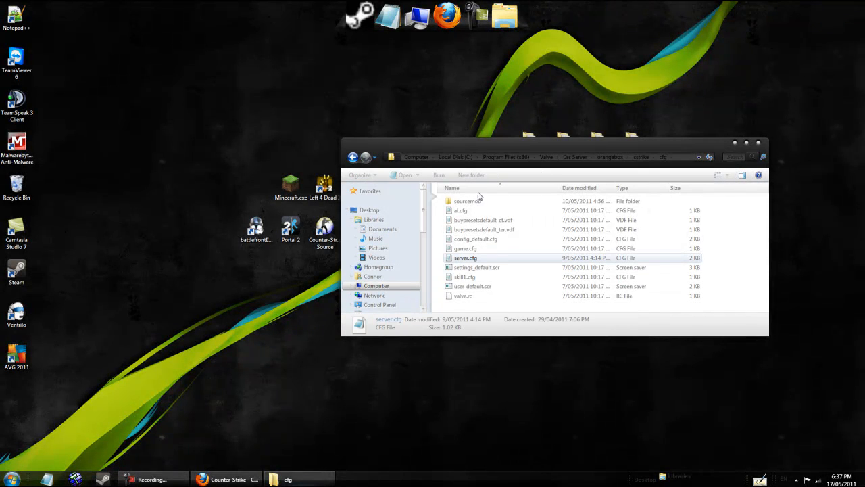
Return to the cstrike folder, and close both the file window and the cfgmaker browser window.
key(ctrl+a)
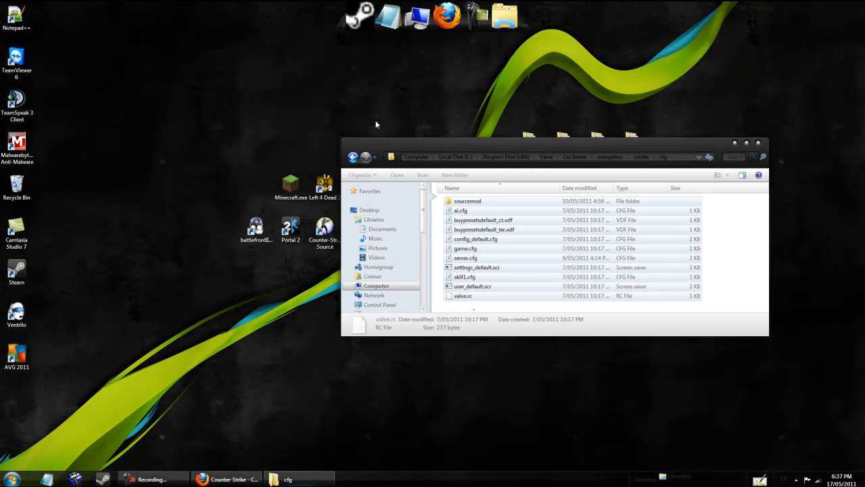
click(352, 157)
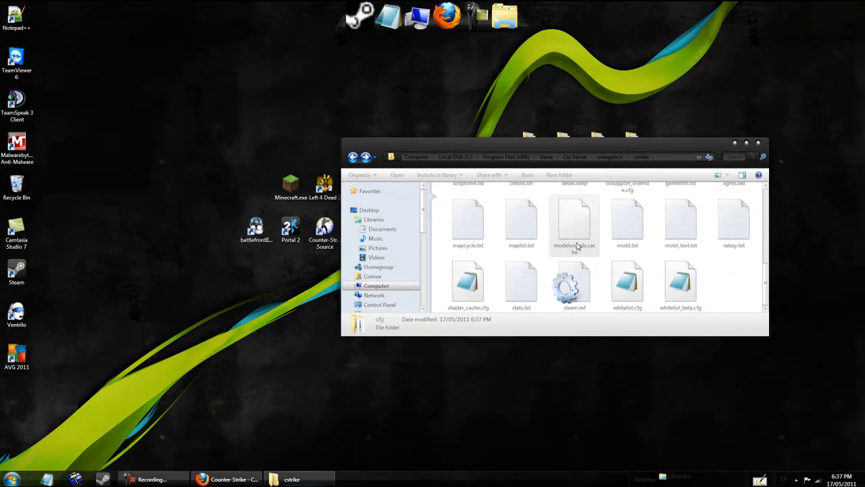
click(759, 143)
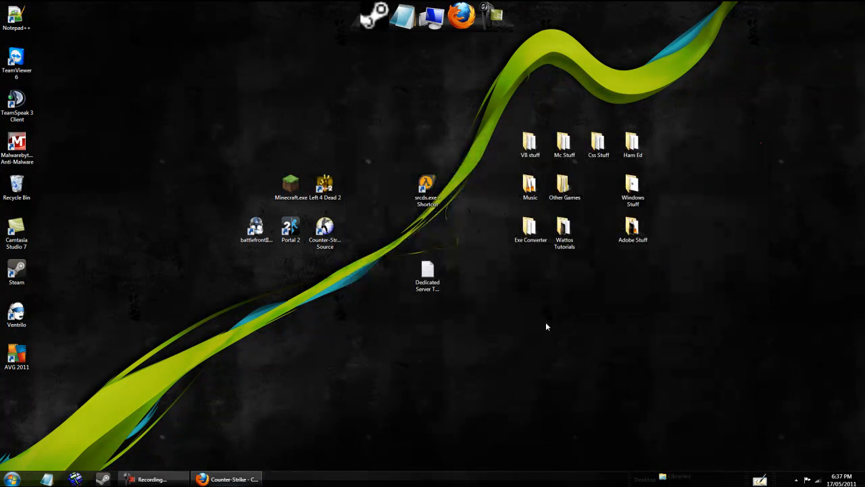
click(156, 479)
click(226, 478)
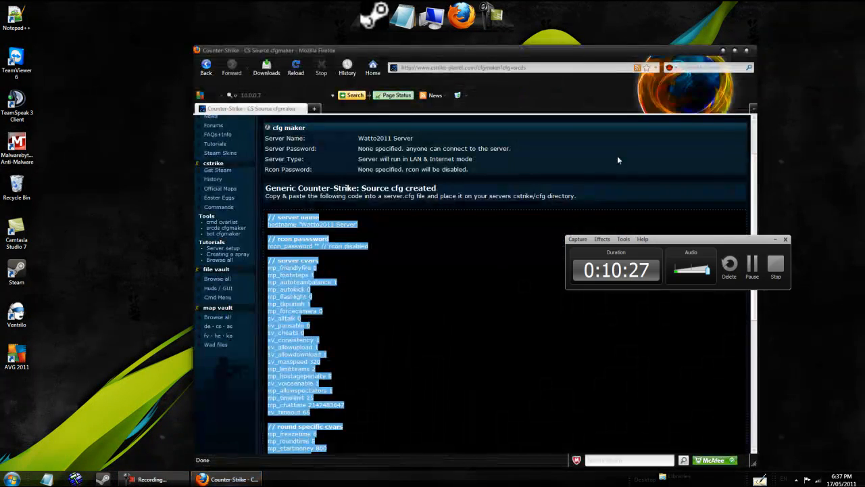
click(746, 53)
drag(683, 240, 757, 10)
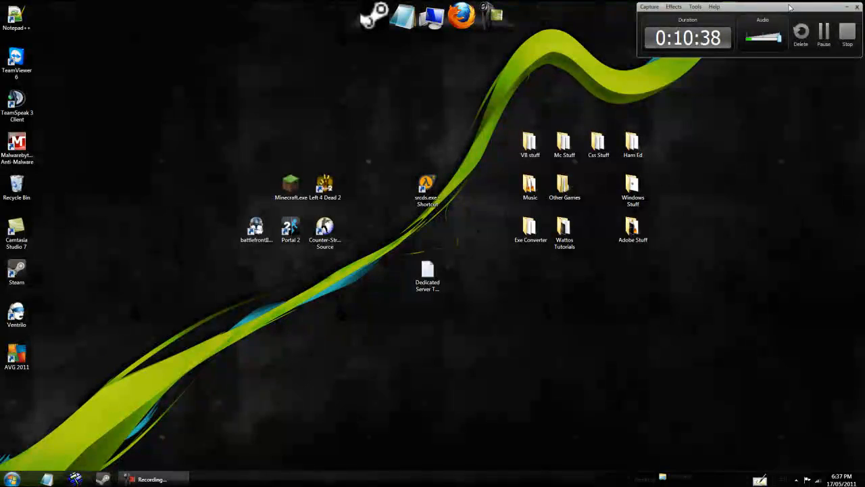
drag(786, 9, 582, 260)
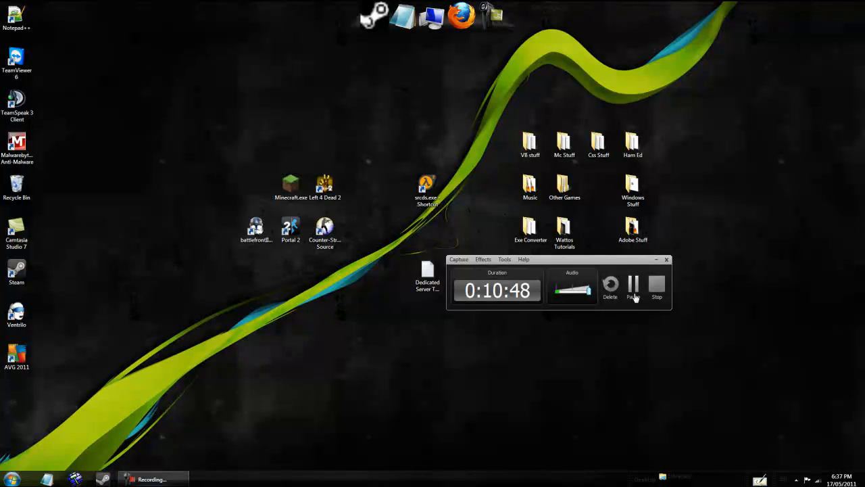